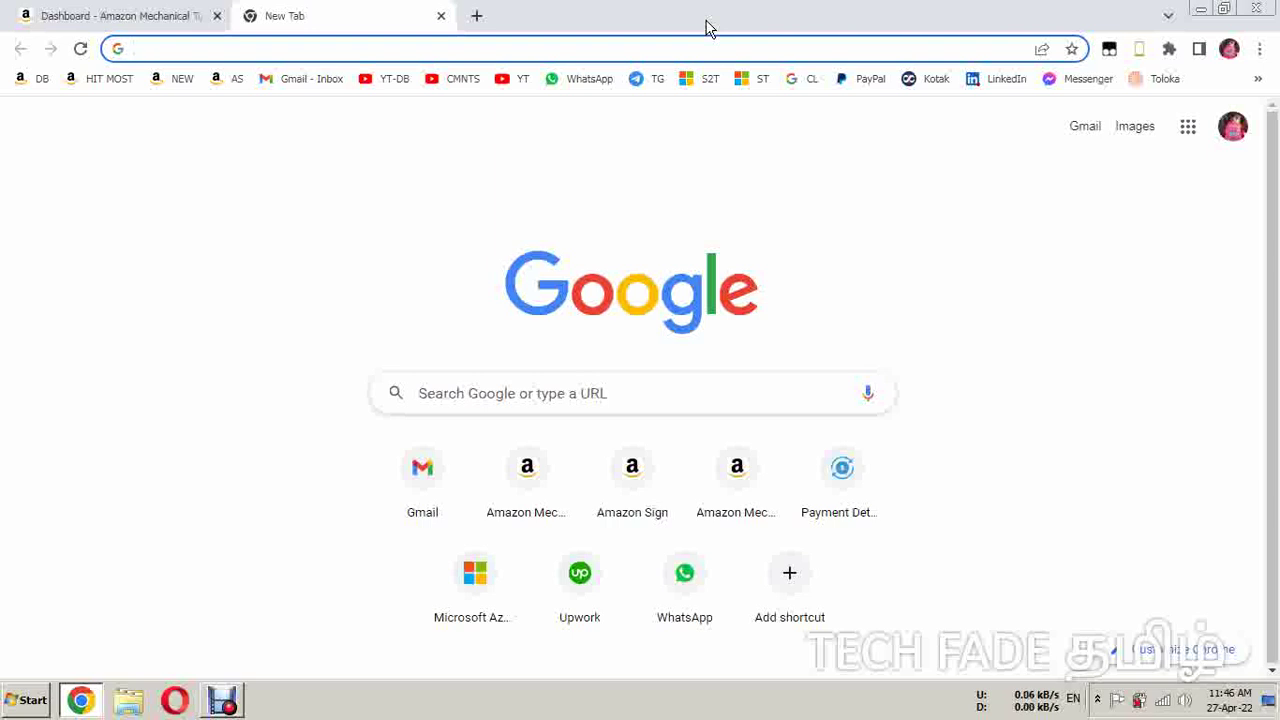
Step: Search Google for "multi highlight crx" and open the crx4chrome.com download page for Multi-highlight 1.21
type("mult")
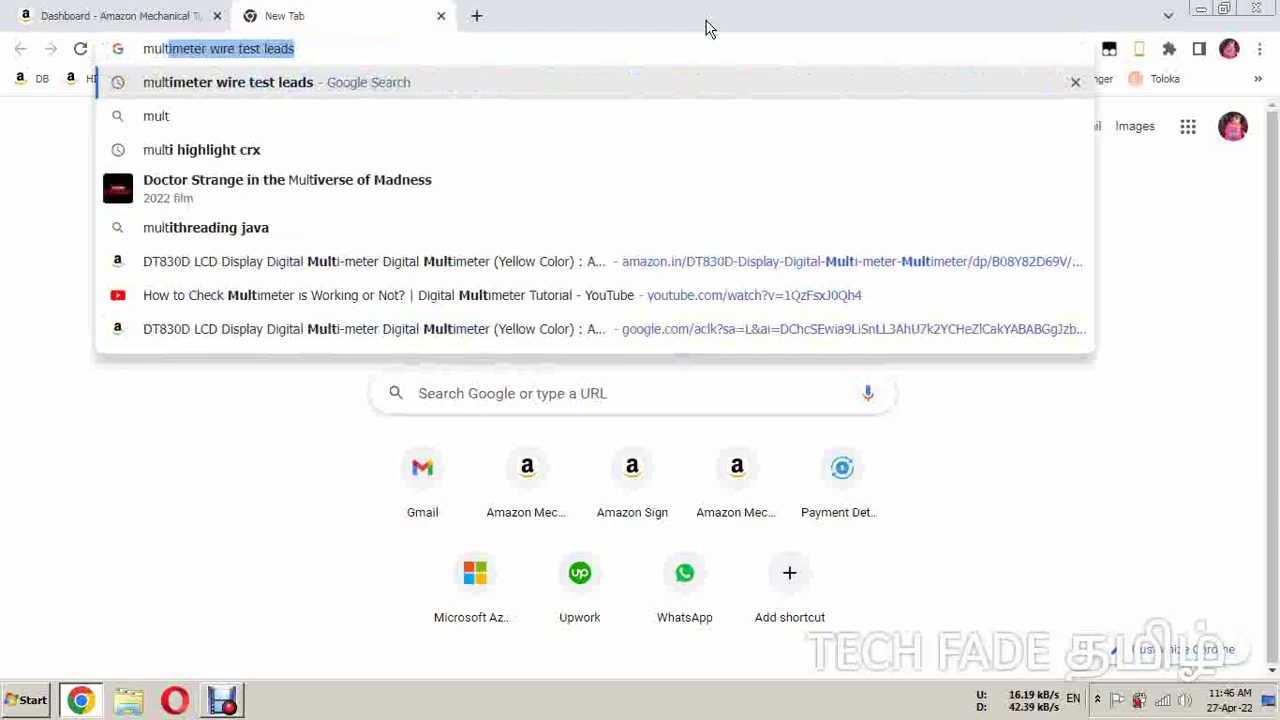
key("Down")
key("Down")
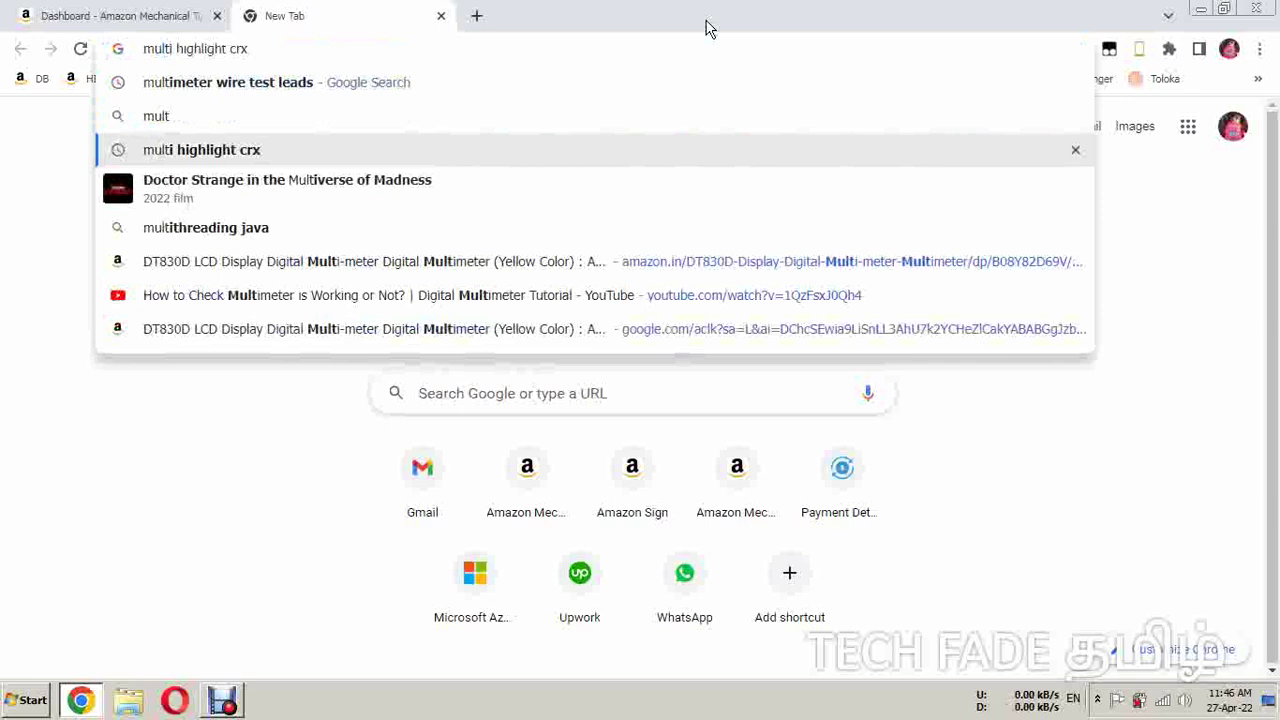
key("Return")
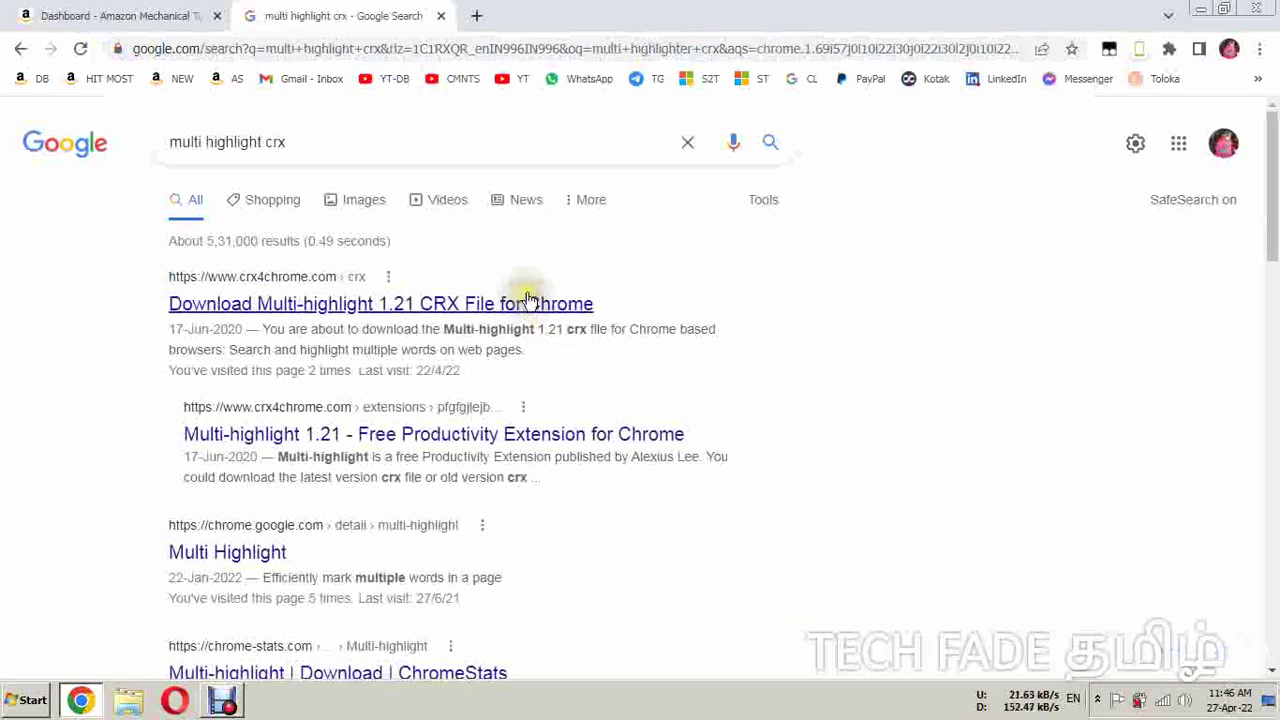
left_click(323, 312)
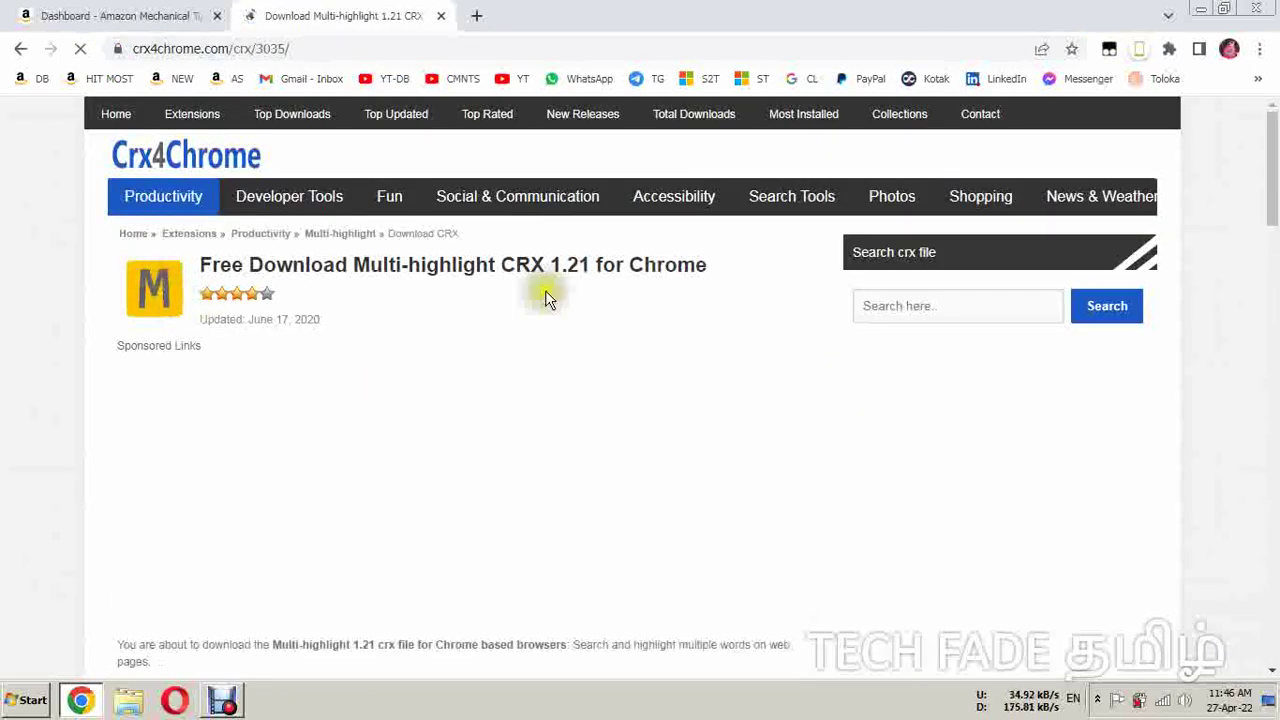
Step: Download the Multi-highlight CRX file from the Crx4Chrome server and save it to the Desktop
scroll(672, 372, "down", 5)
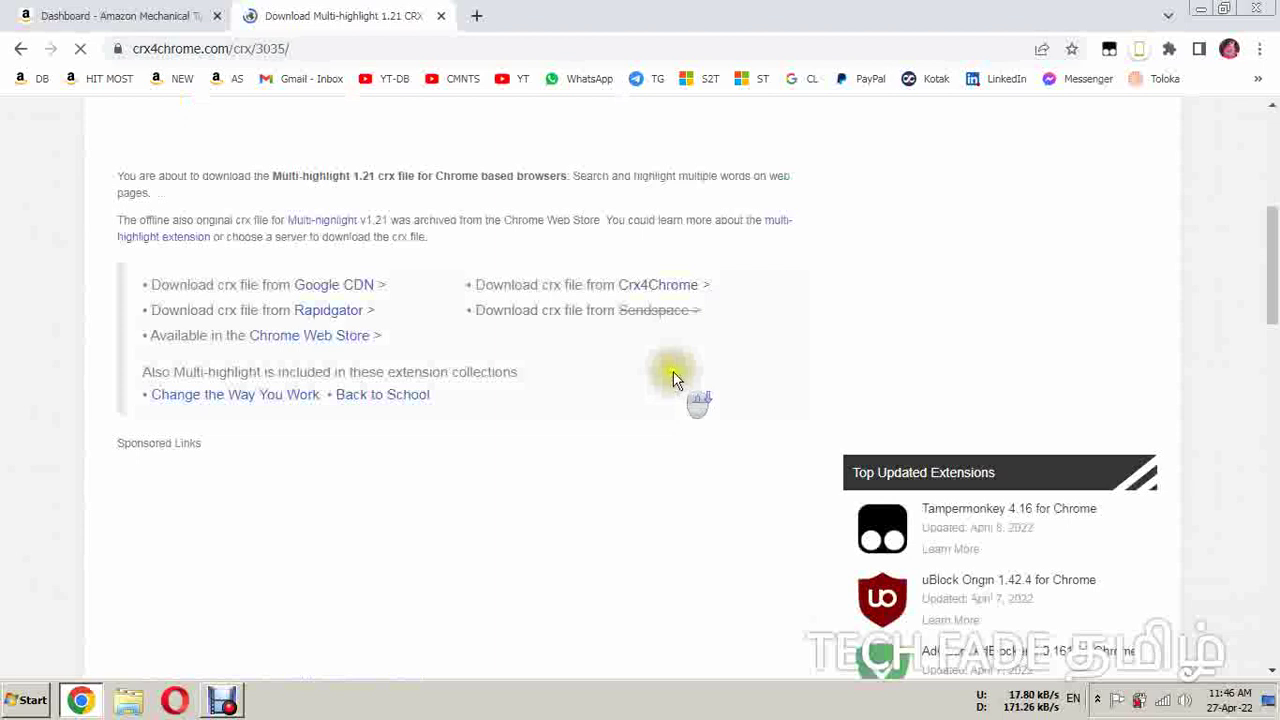
left_click(666, 290)
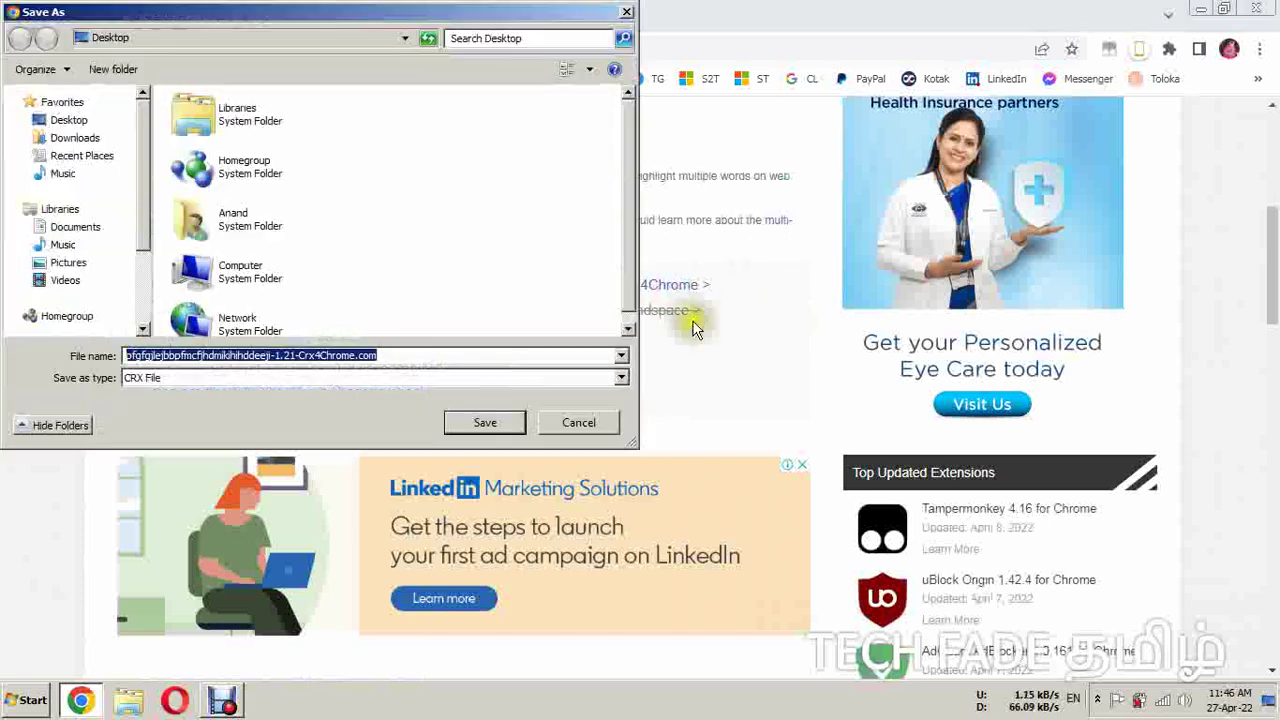
left_click(80, 120)
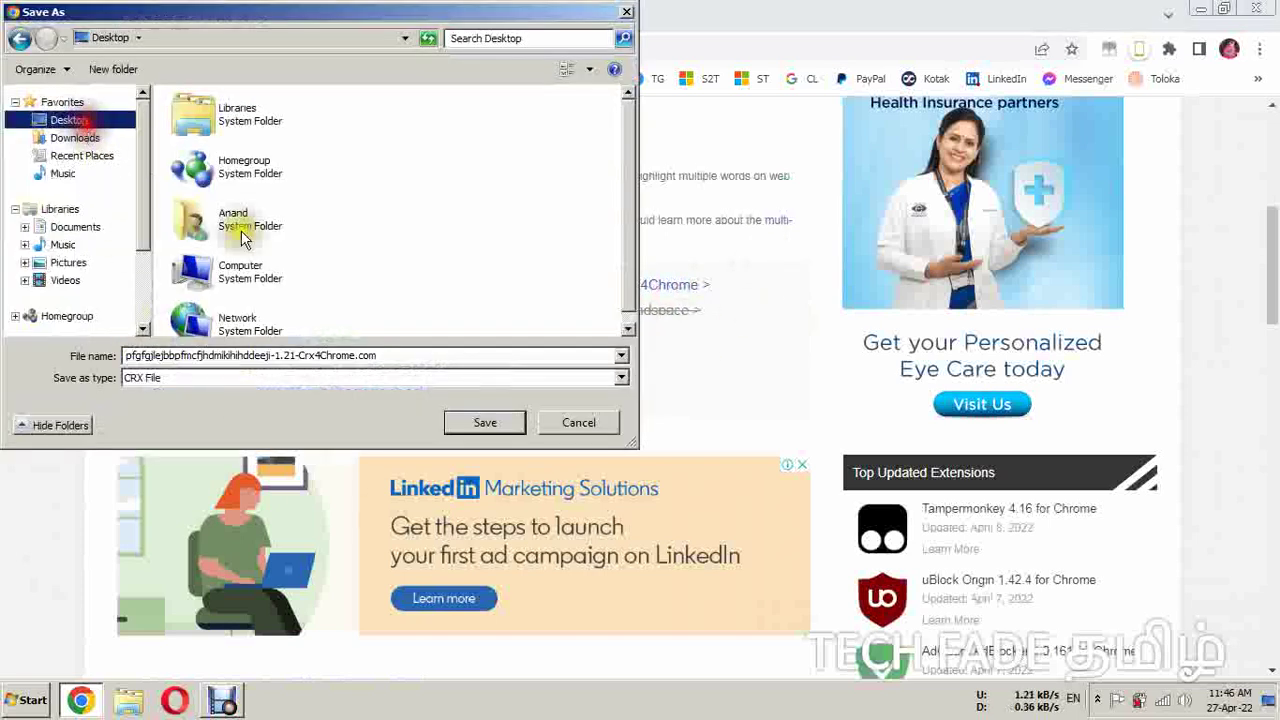
left_click(485, 423)
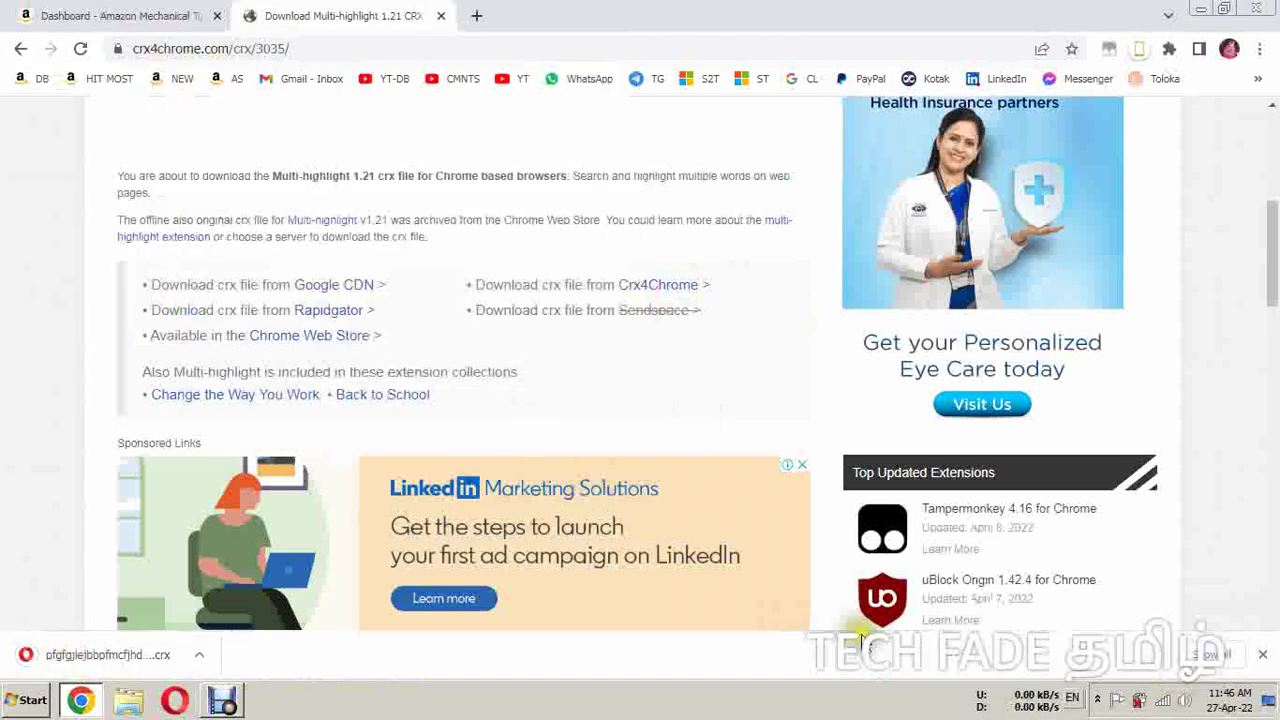
Step: Show the downloaded CRX file in its folder and open it with WinRAR archiver, dismissing the WinRAR notifier window
left_click(1212, 656)
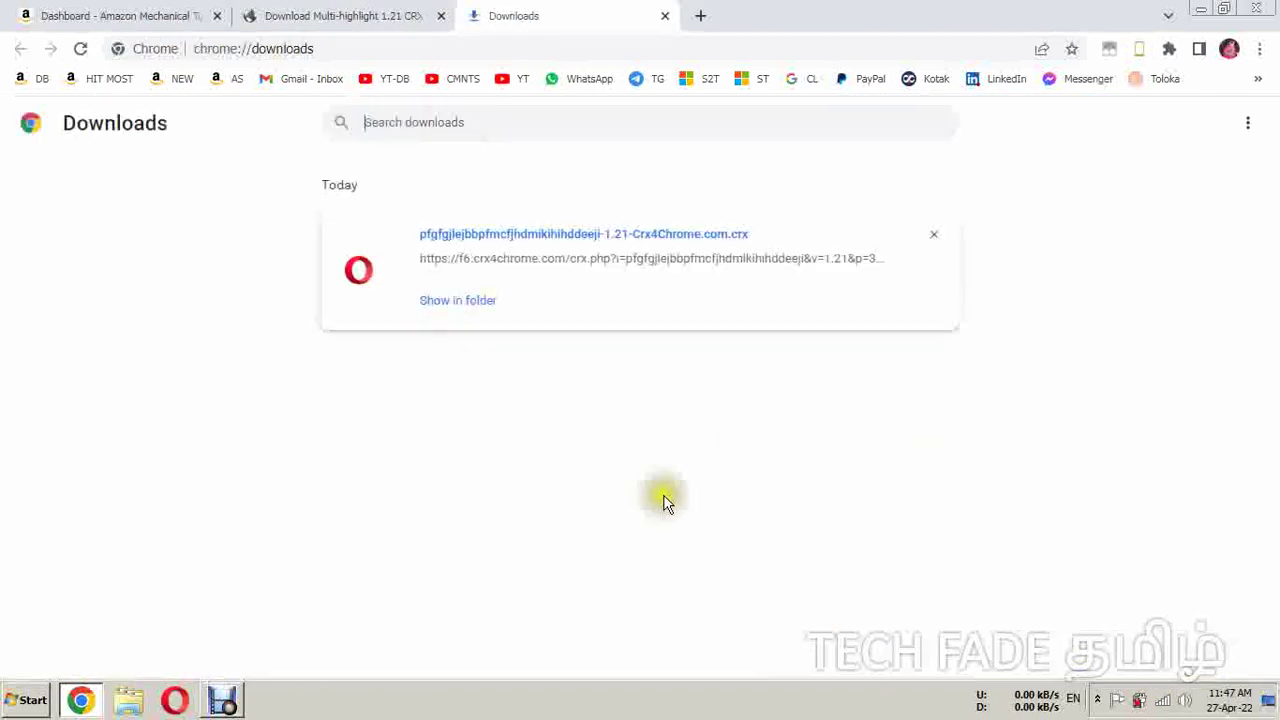
left_click(480, 301)
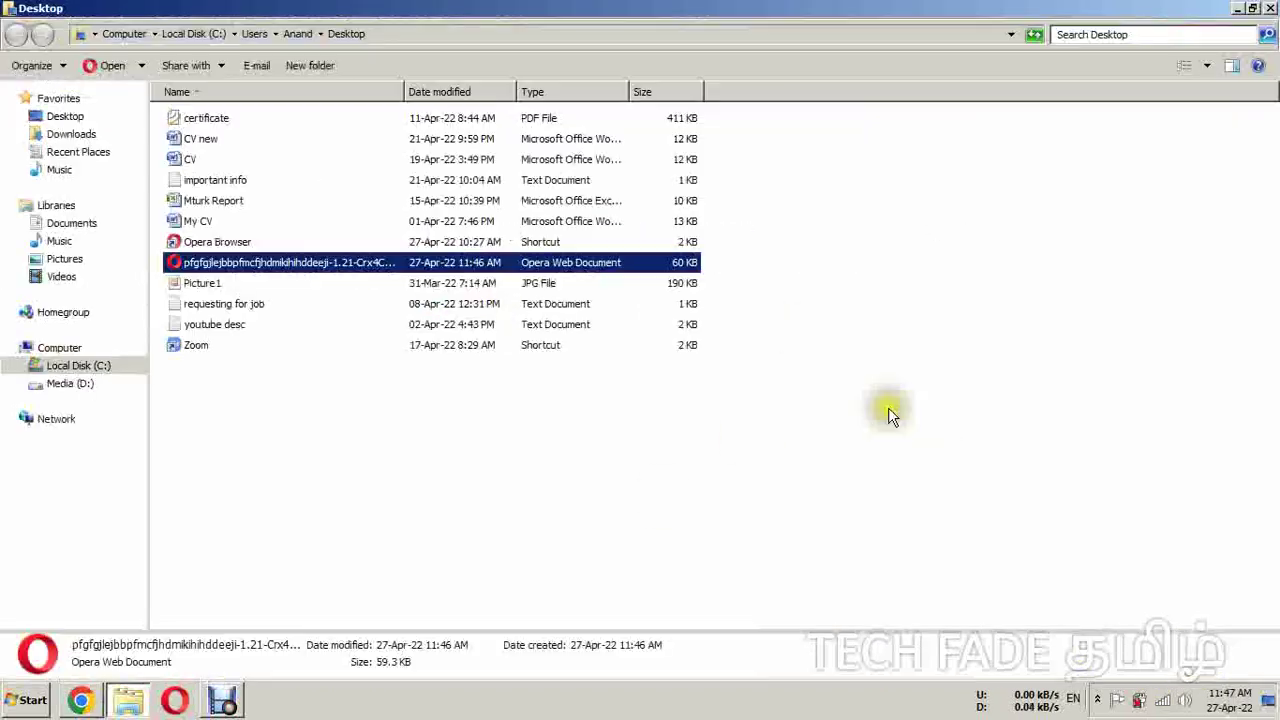
right_click(322, 273)
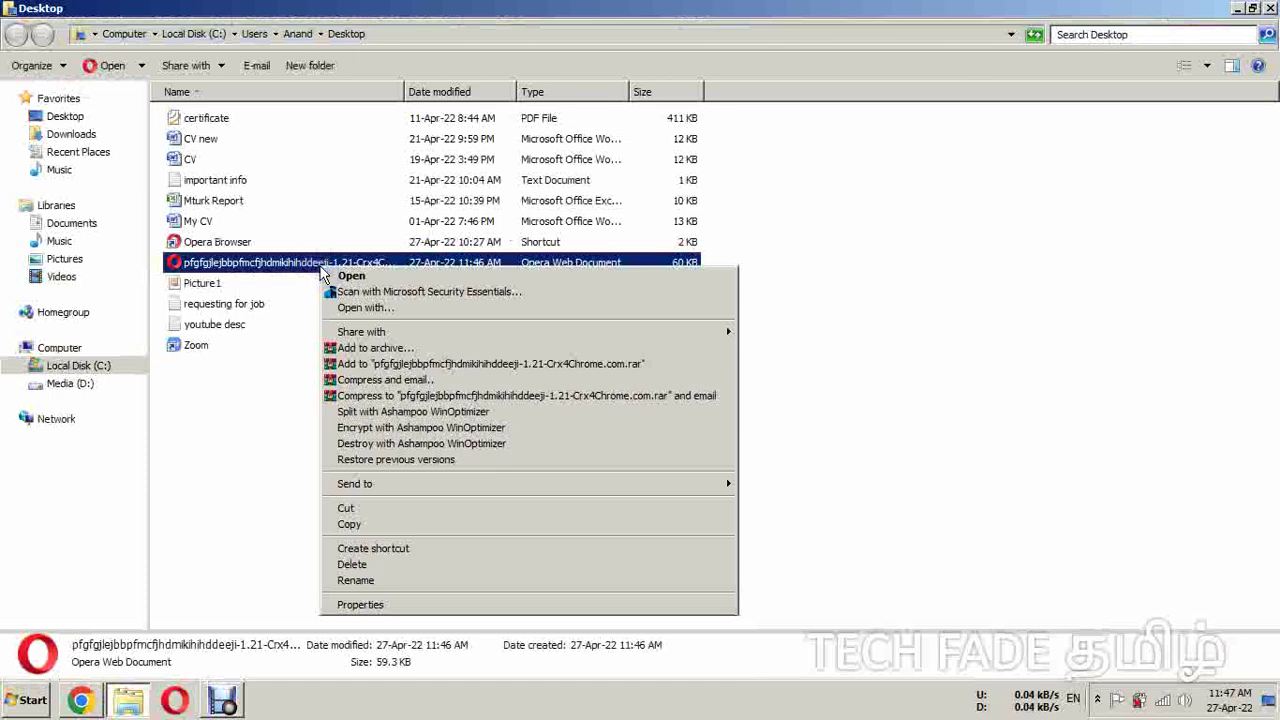
left_click(378, 316)
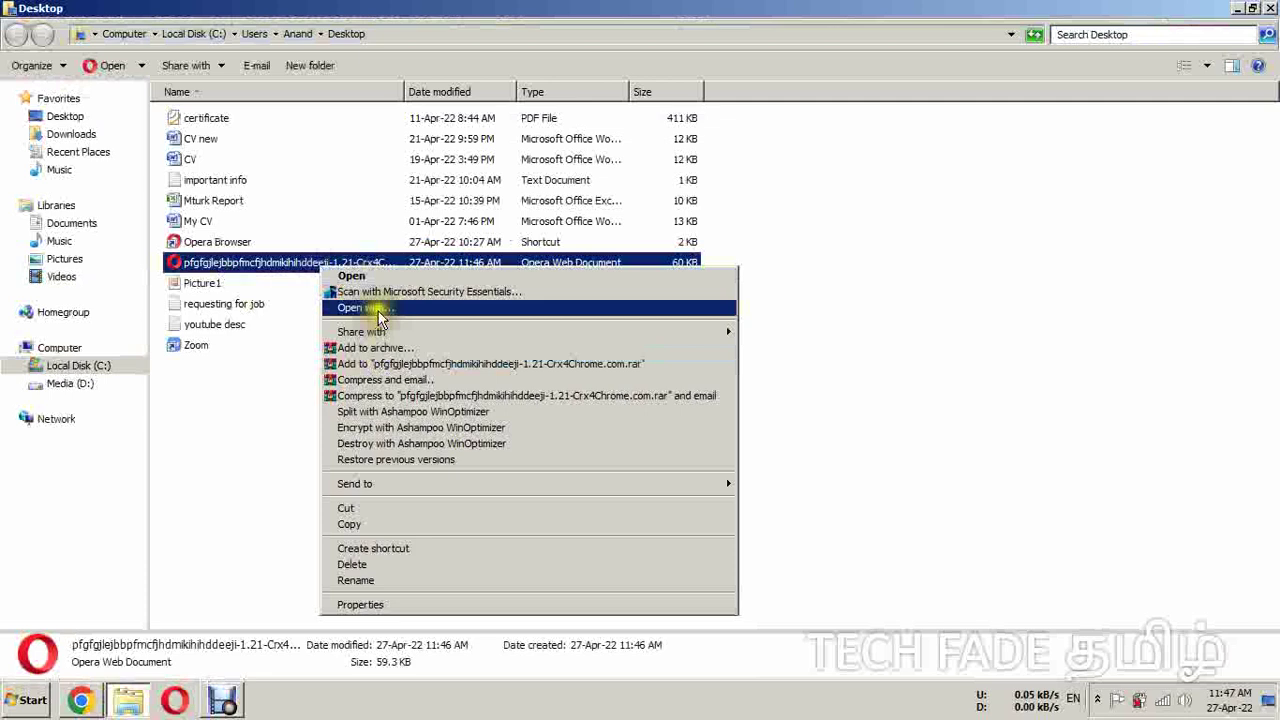
left_click(380, 318)
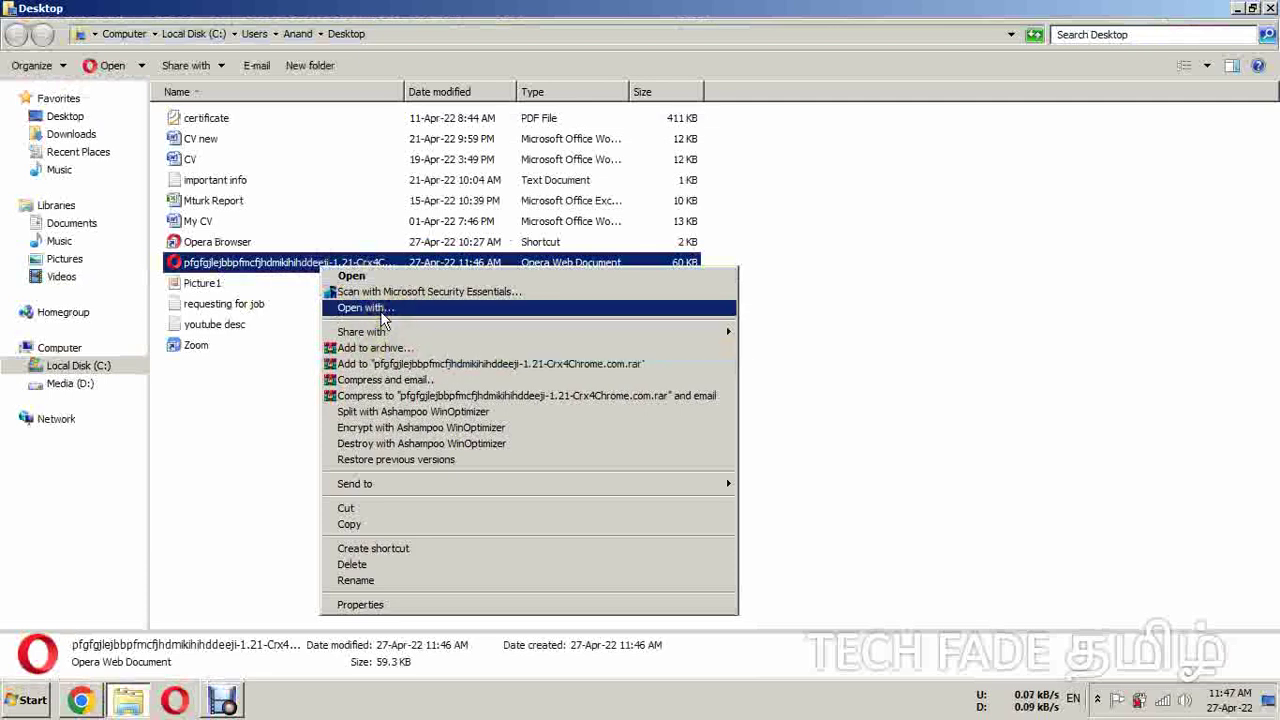
left_click(369, 309)
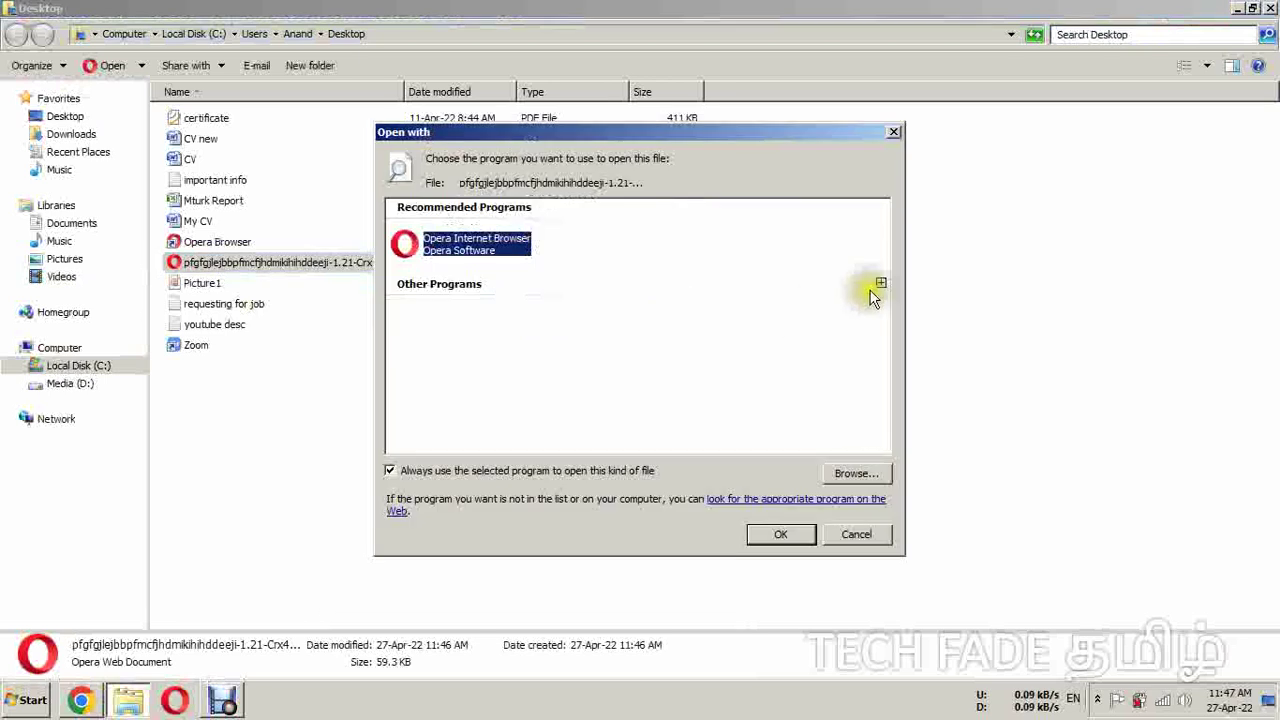
left_click(877, 284)
left_click(842, 338)
scroll(842, 345, "down", 5)
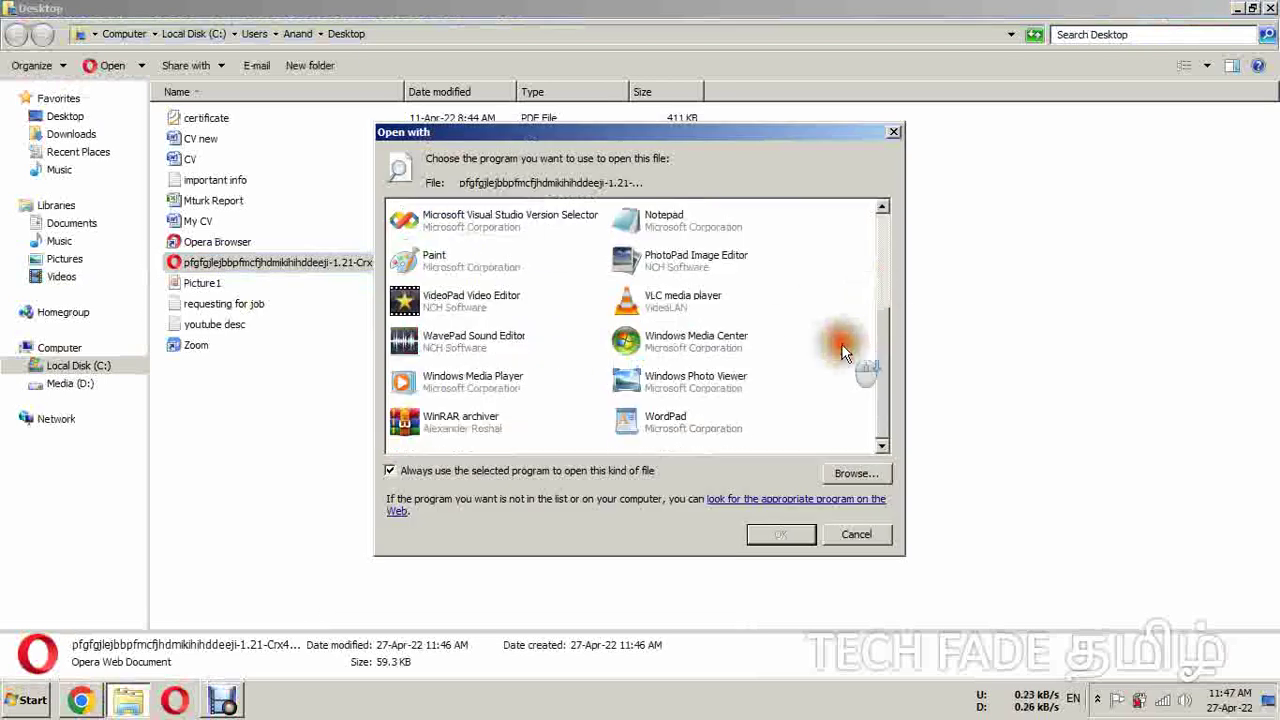
left_click(462, 424)
left_click(798, 536)
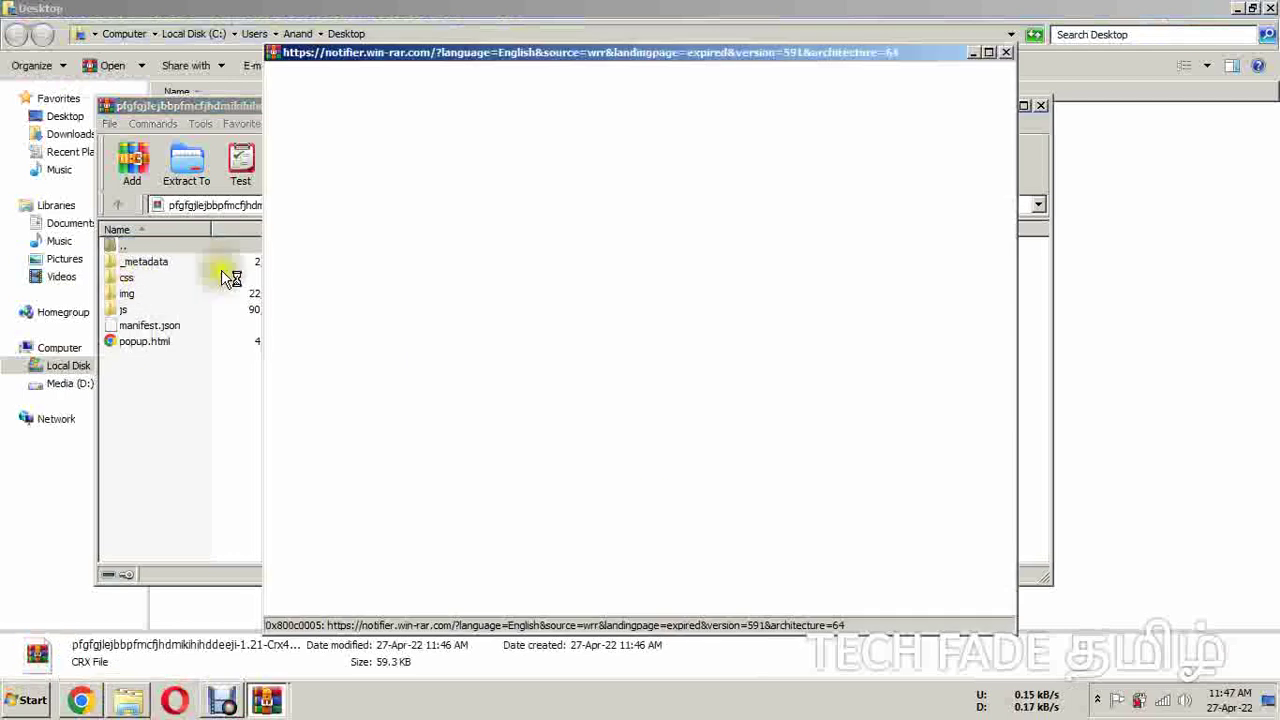
left_click(1007, 53)
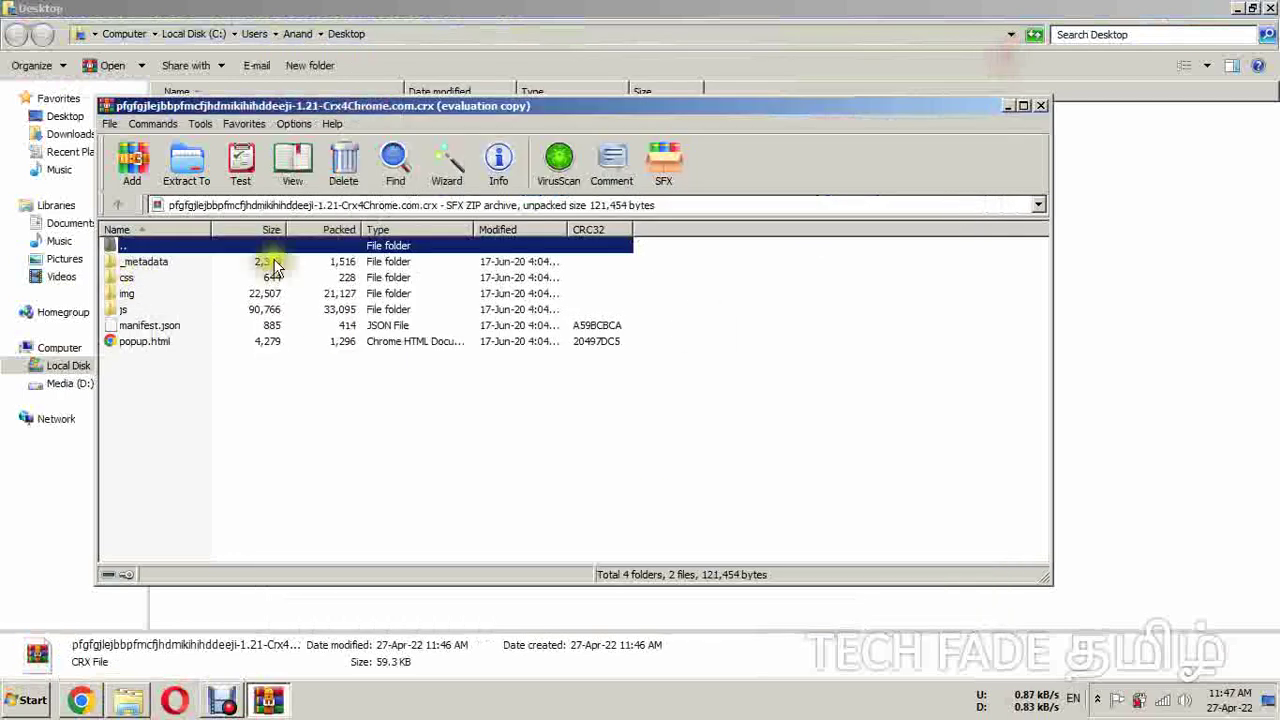
Step: Extract the archive's contents into a new folder named "multi high" inside Documents
left_click(199, 181)
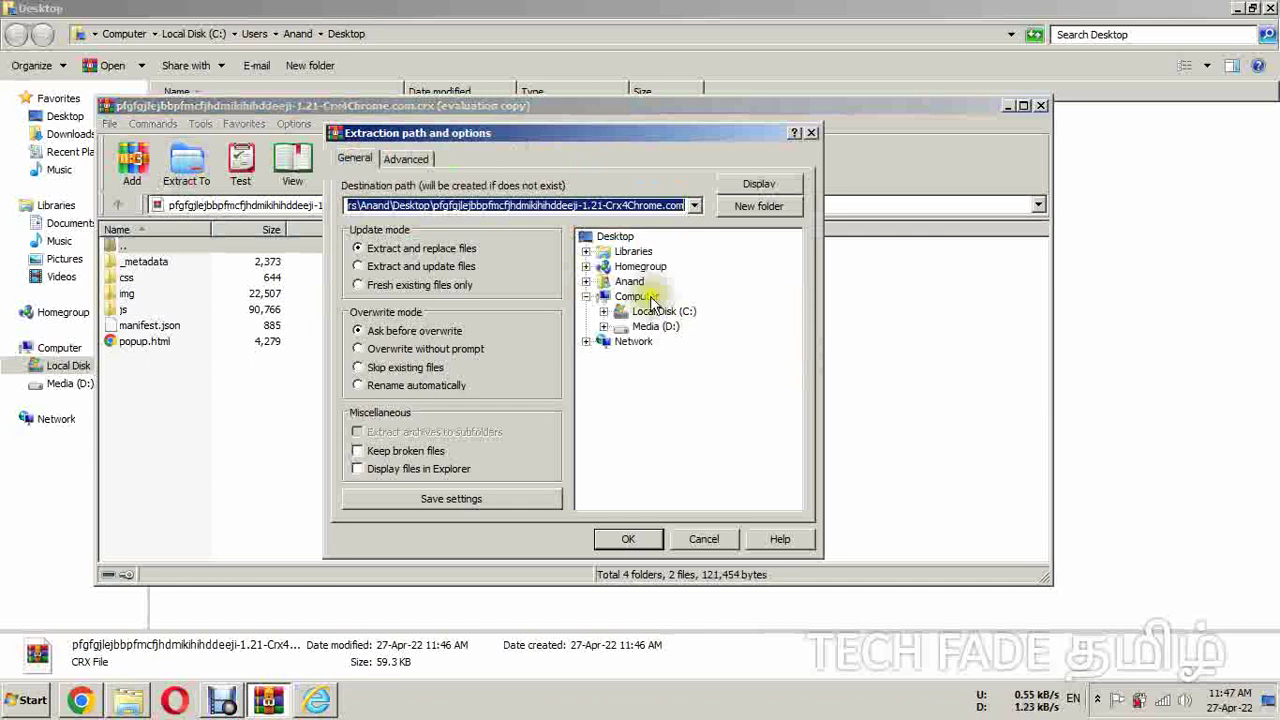
left_click(586, 251)
left_click(657, 266)
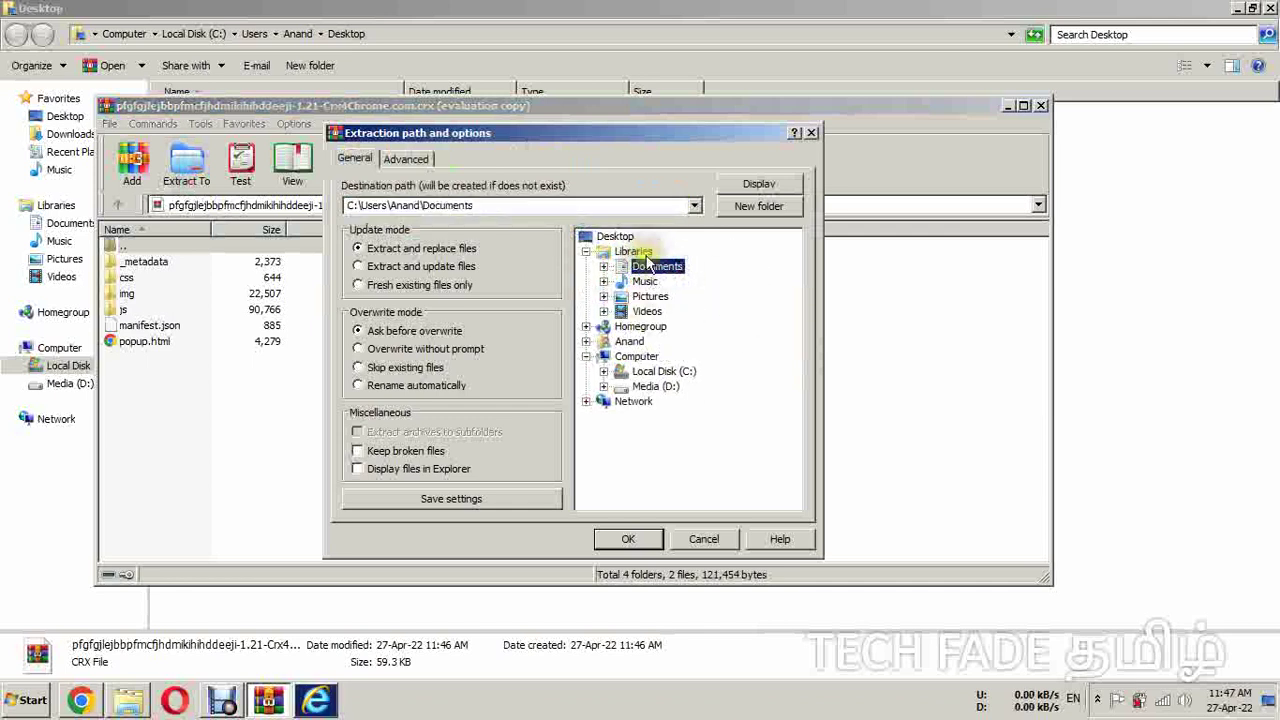
left_click(758, 206)
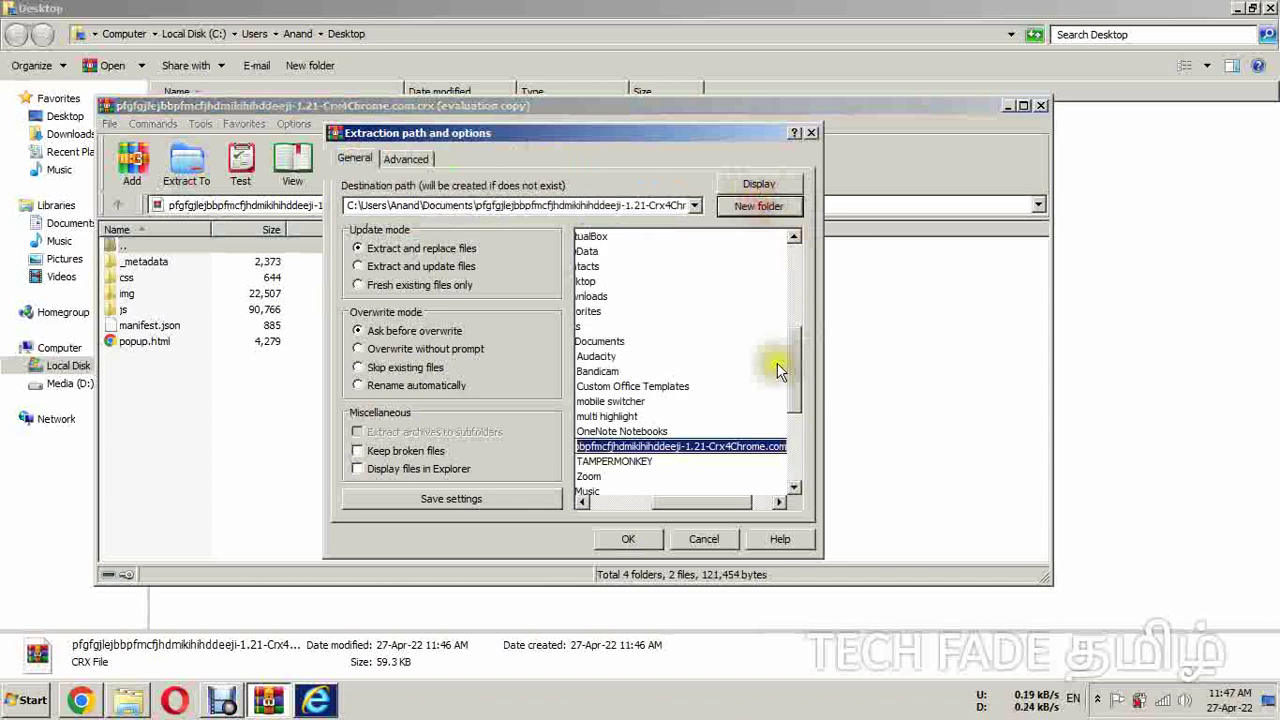
type("m")
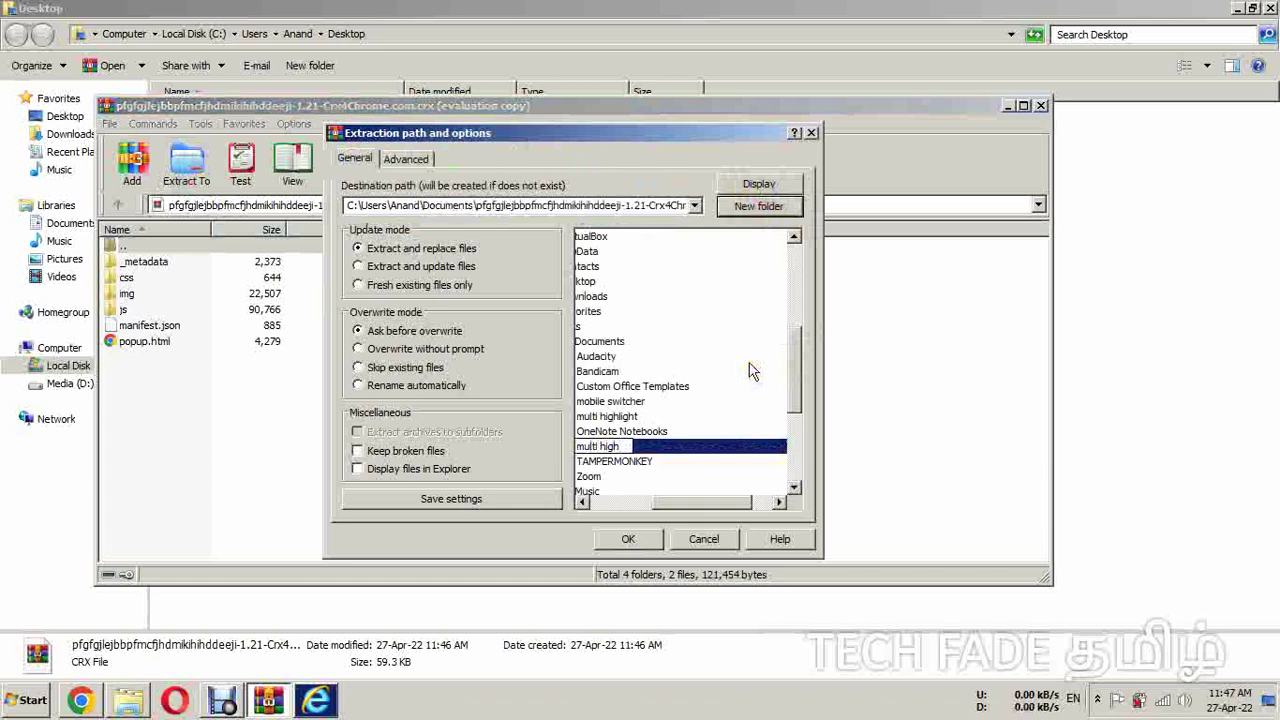
type("ulti high")
key("Return")
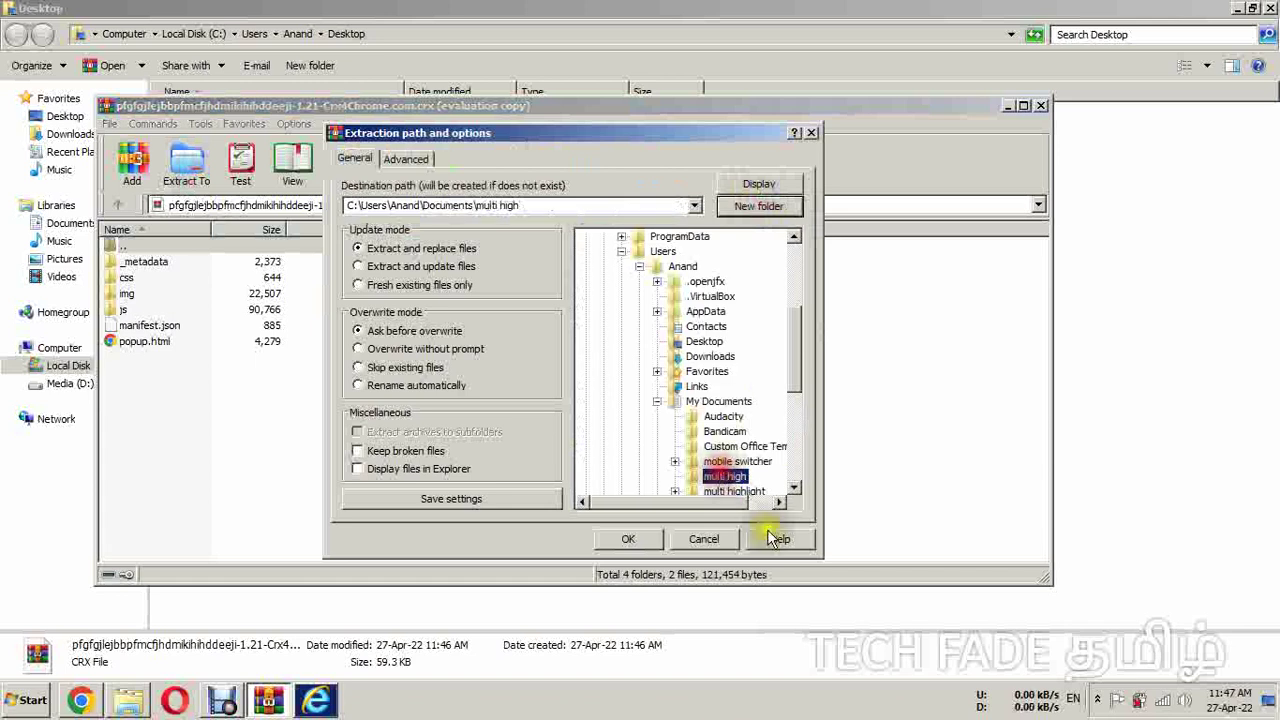
left_click(775, 477)
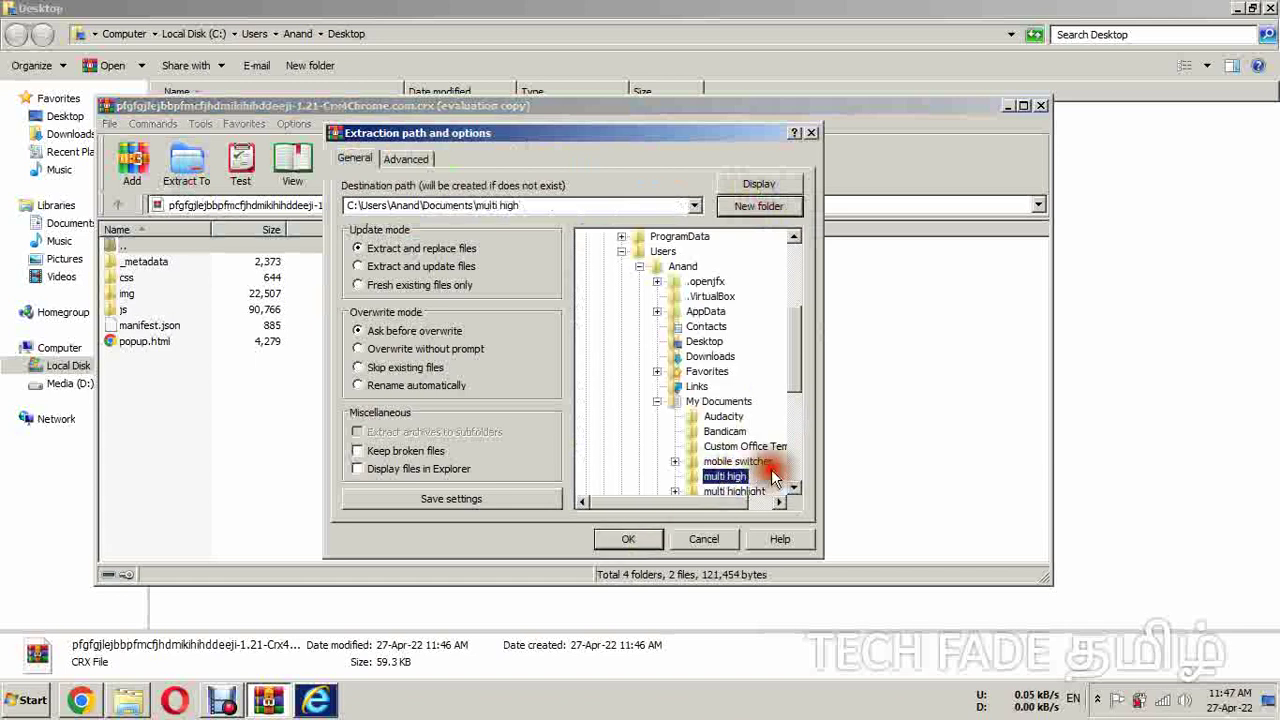
left_click(614, 537)
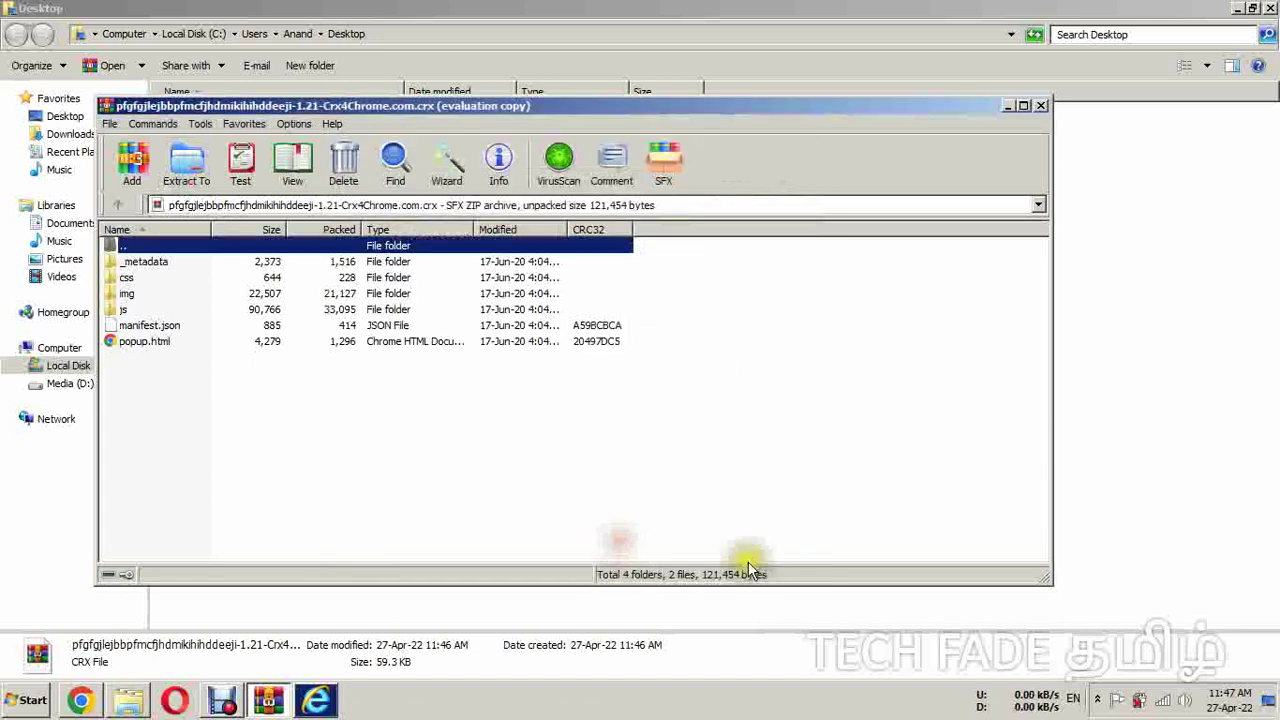
Step: Close the archive and Desktop folder windows, and remove the CRX file from Chrome's downloads list
left_click(1041, 105)
left_click(1170, 348)
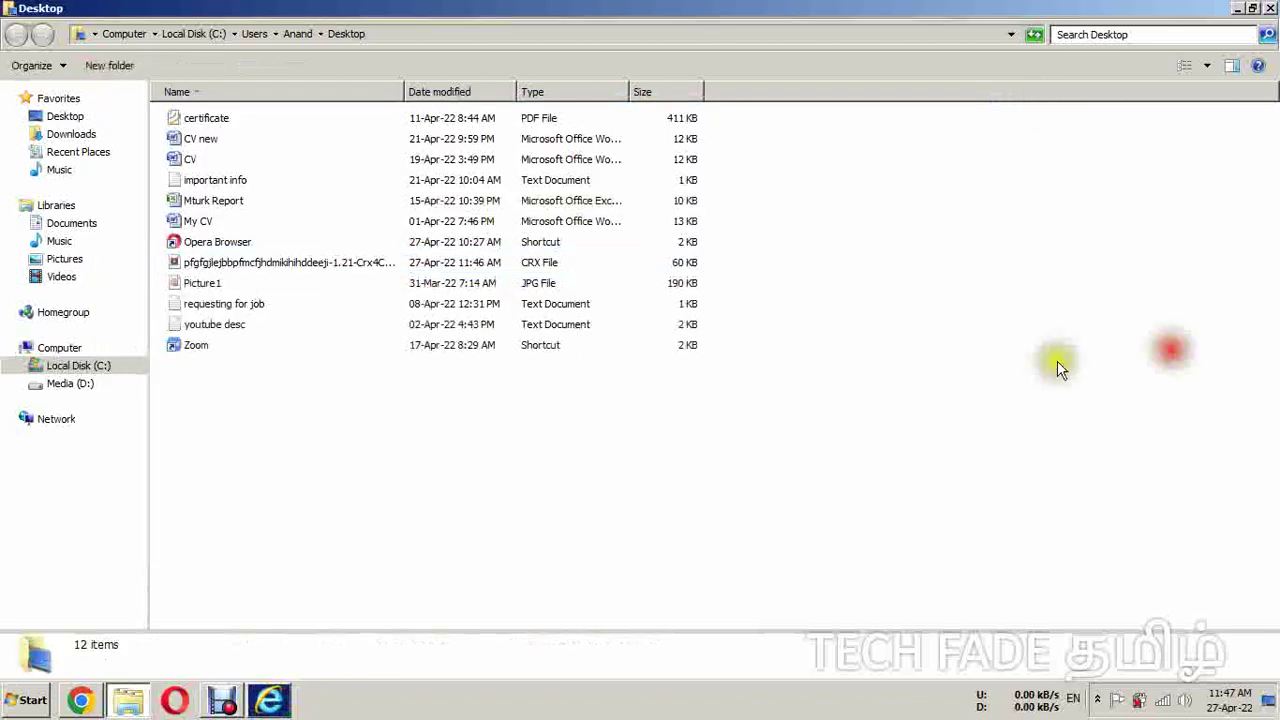
left_click(1270, 8)
left_click(933, 234)
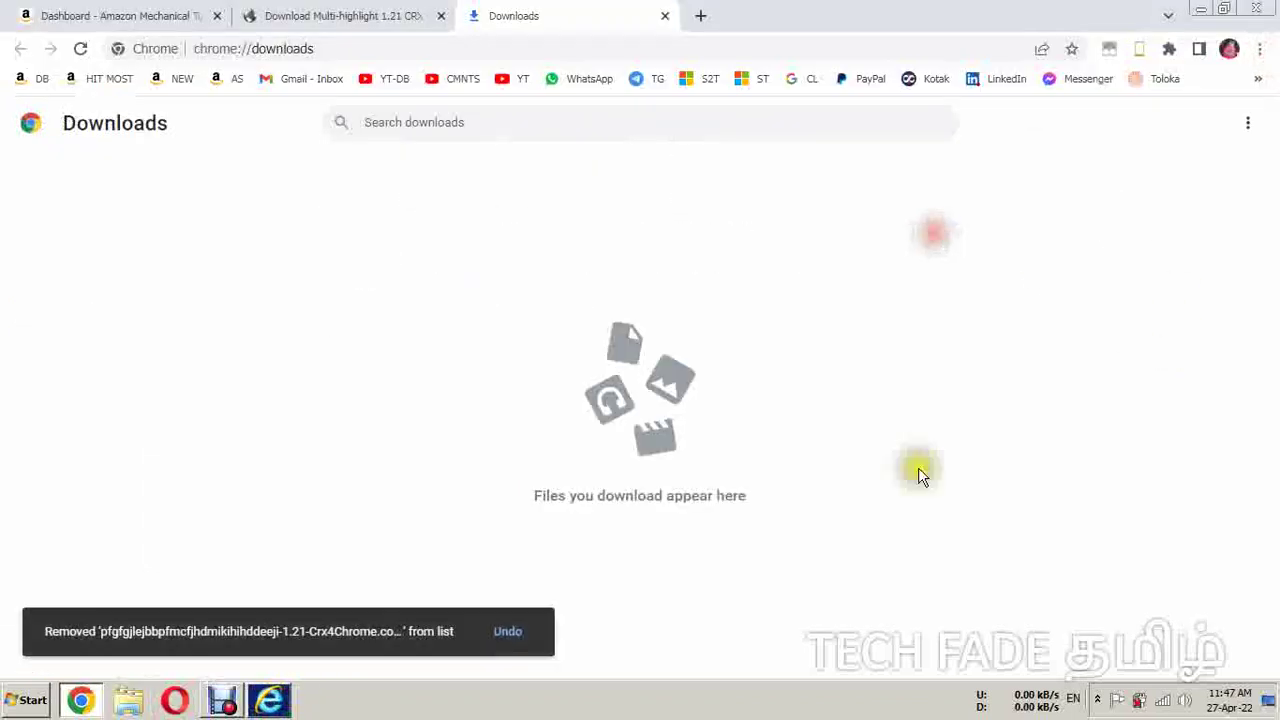
Step: Go to Chrome's extension management page and load the unpacked extension from the "multi high" folder in Documents
left_click(1169, 50)
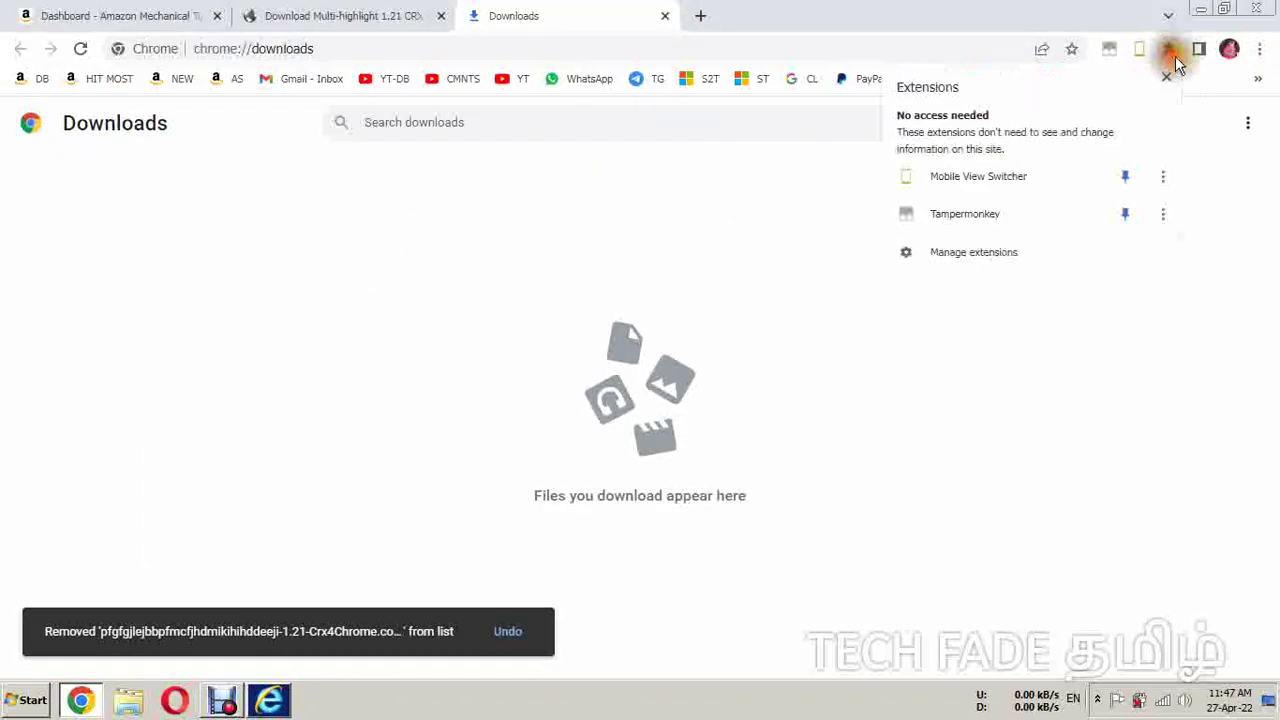
left_click(991, 254)
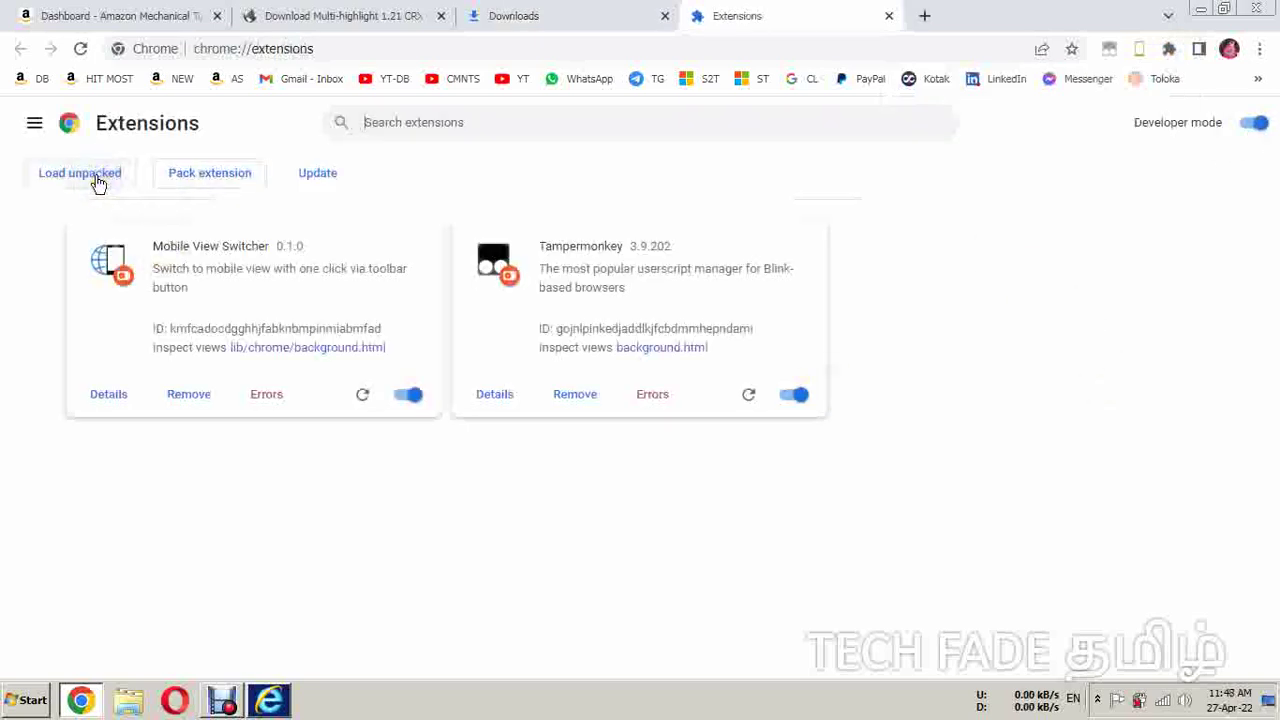
left_click(114, 178)
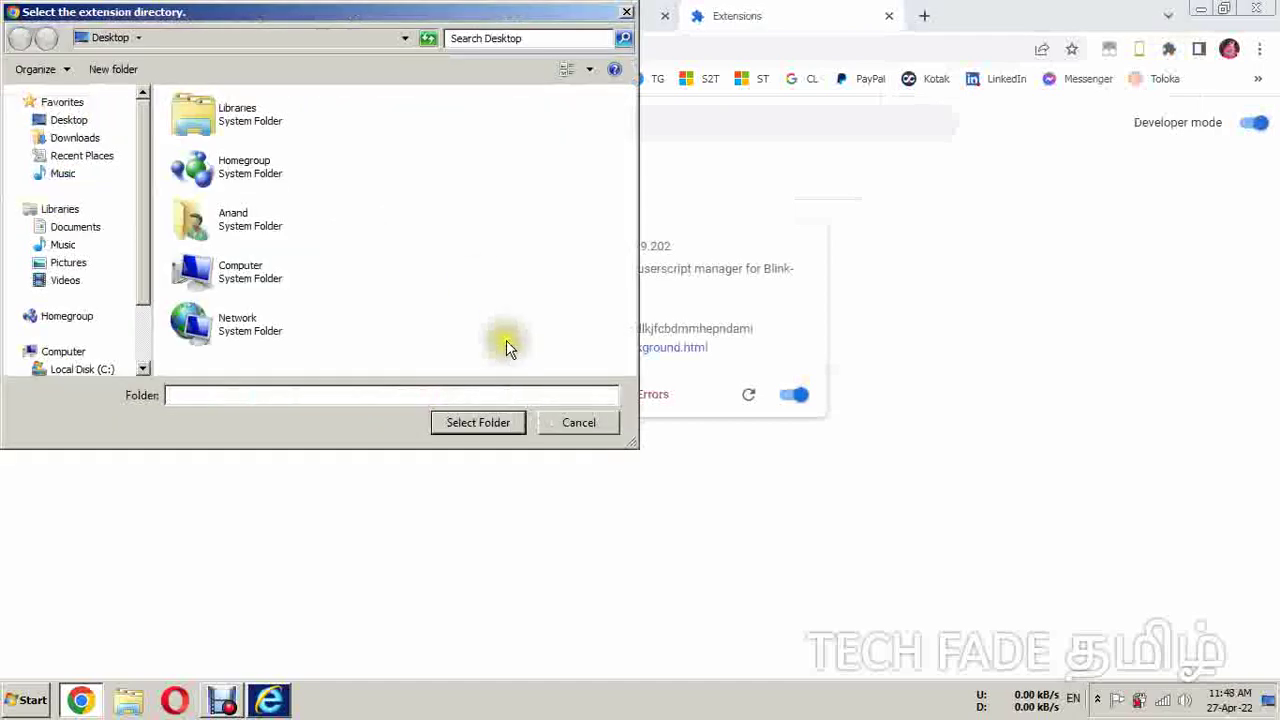
left_click(69, 122)
left_click(76, 226)
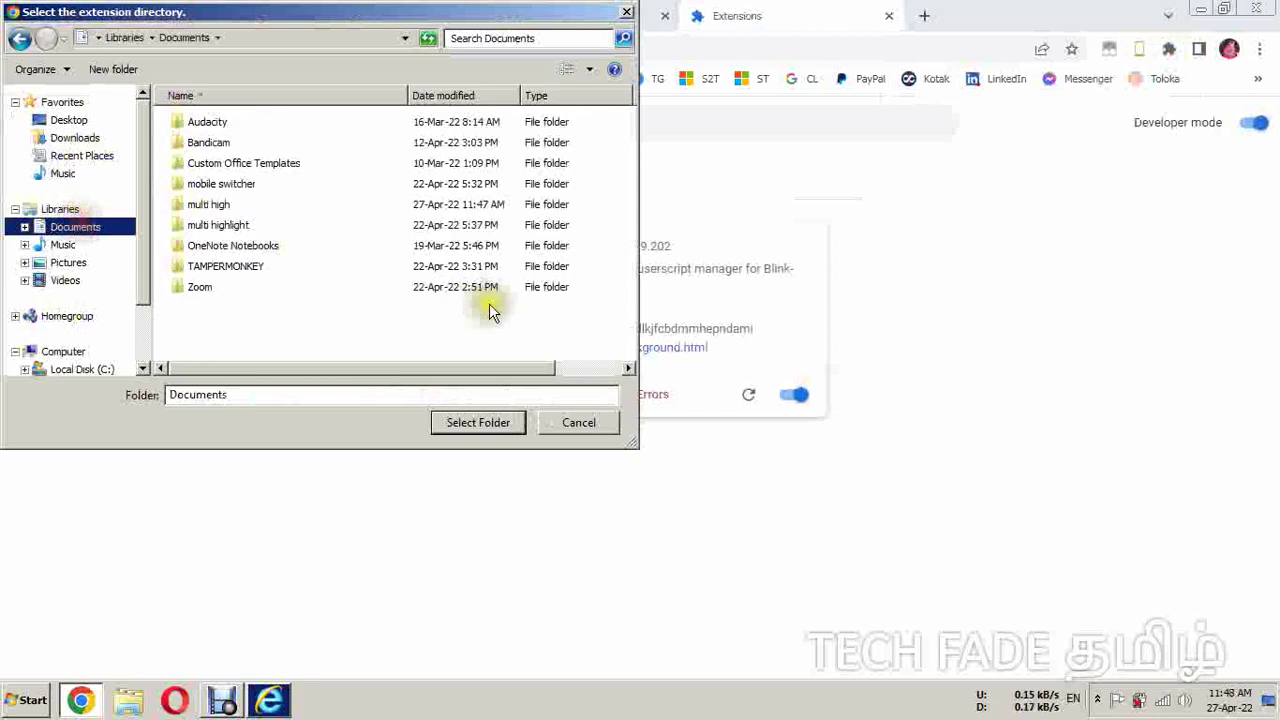
left_click(238, 227)
double_click(238, 227)
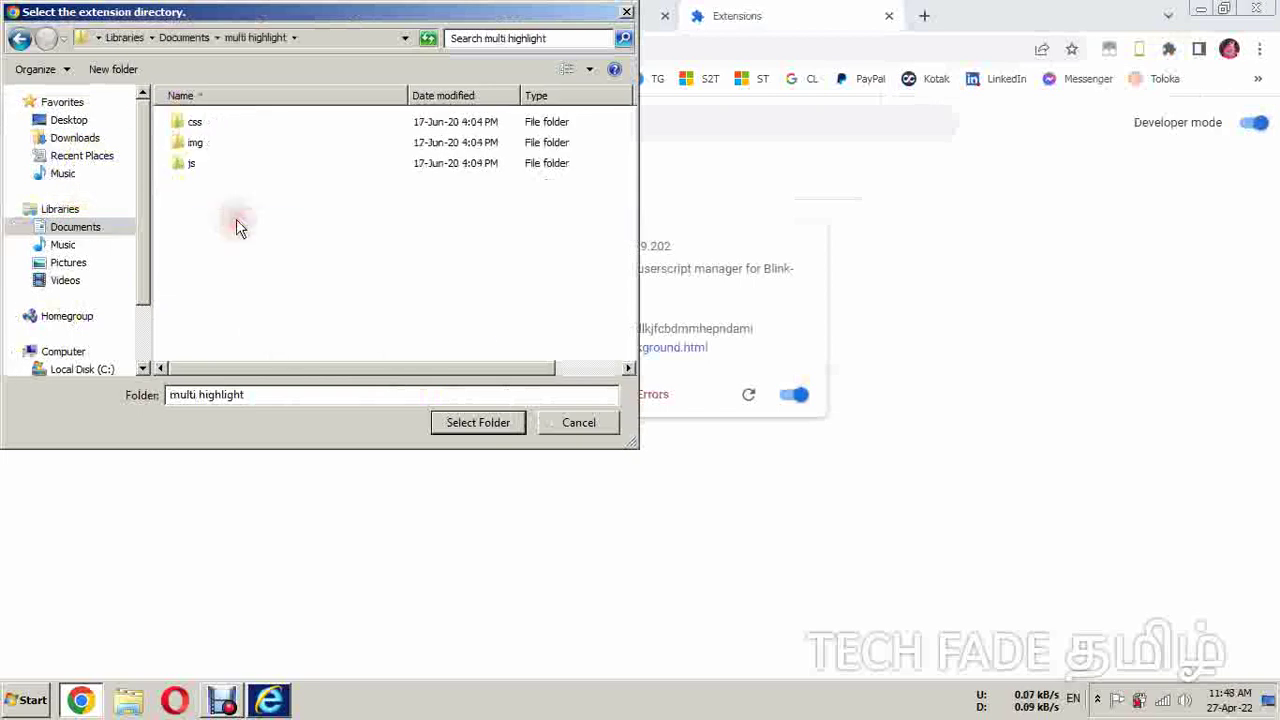
left_click(20, 38)
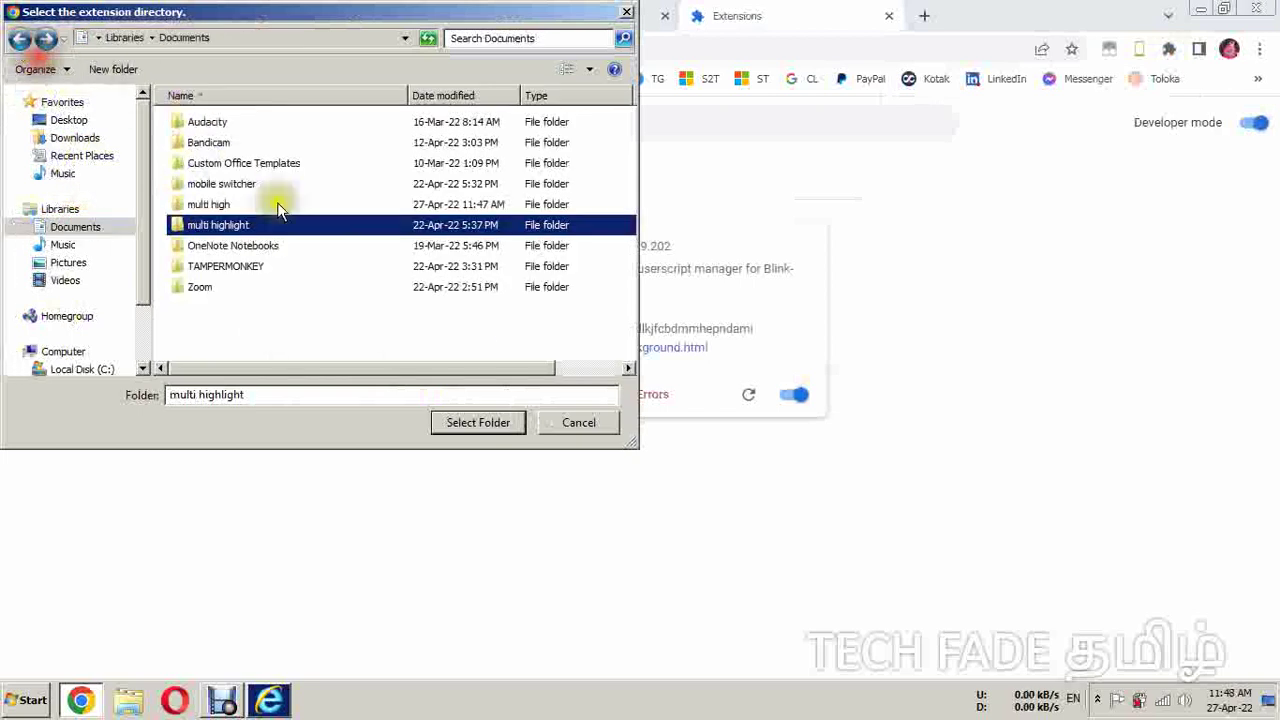
left_click(208, 205)
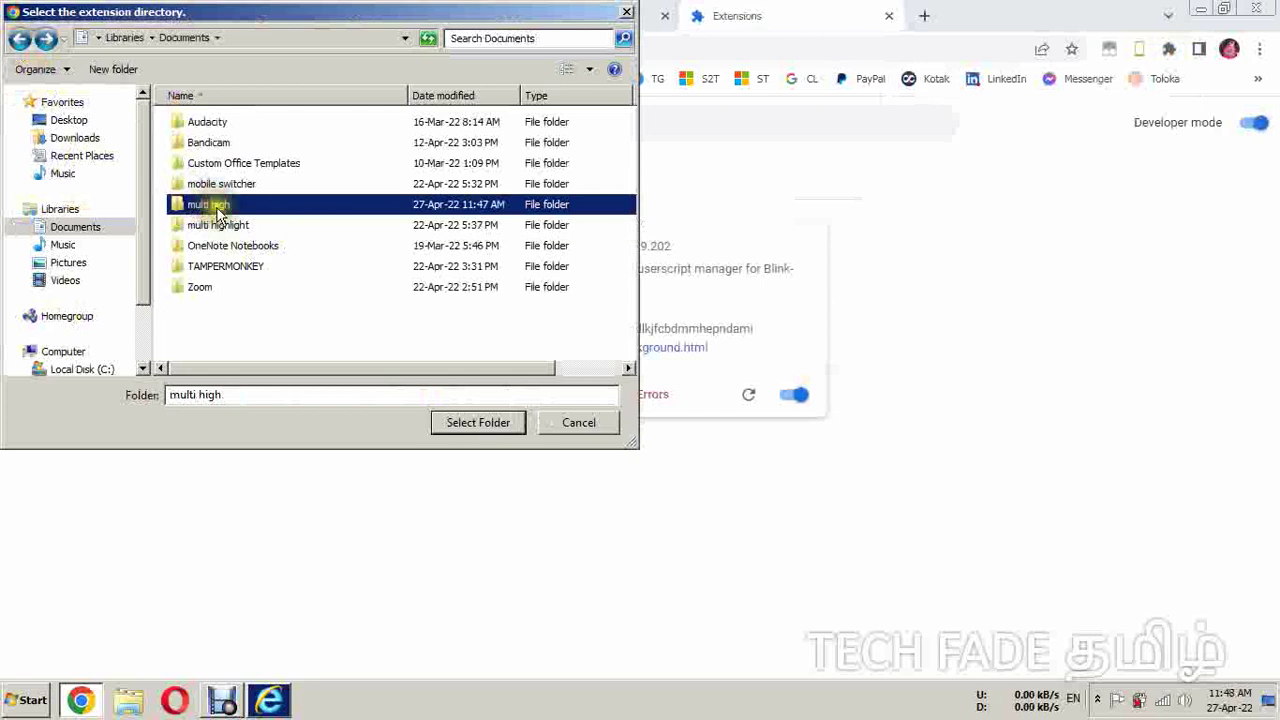
left_click(460, 425)
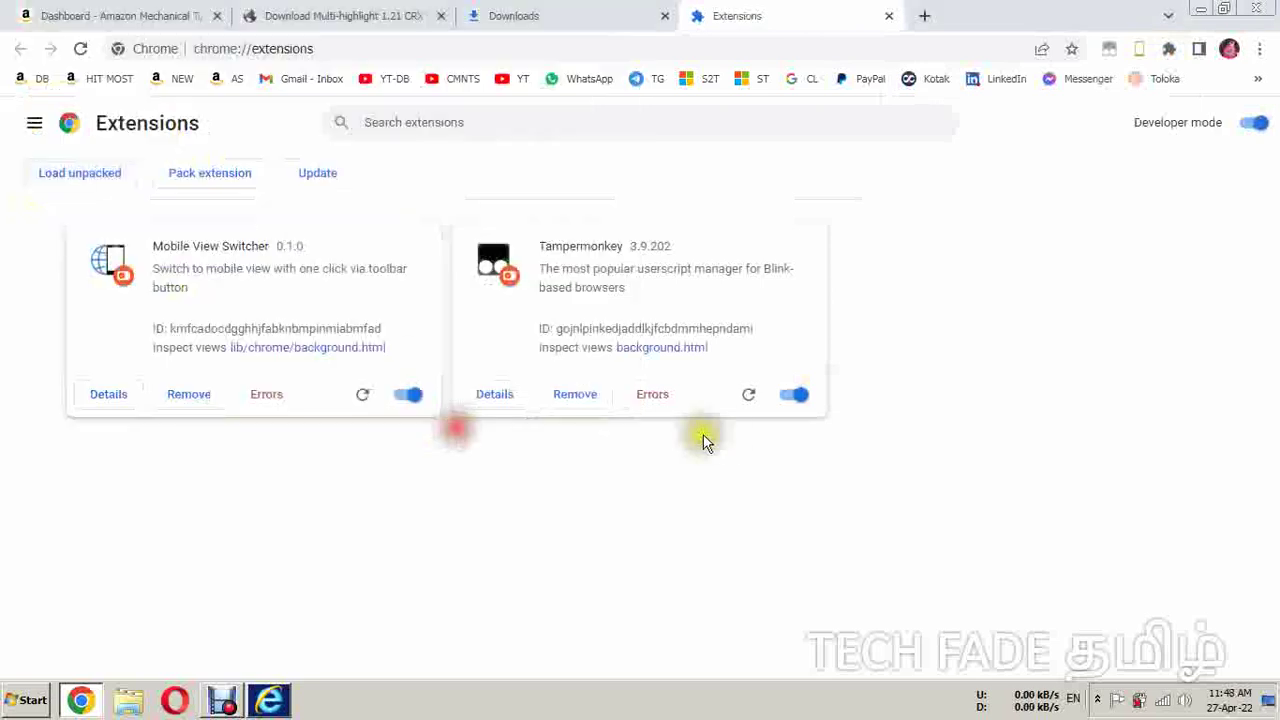
Step: Pin the Multi-highlight extension to the browser toolbar, and close the Extensions and CRX download page tabs
left_click(1170, 52)
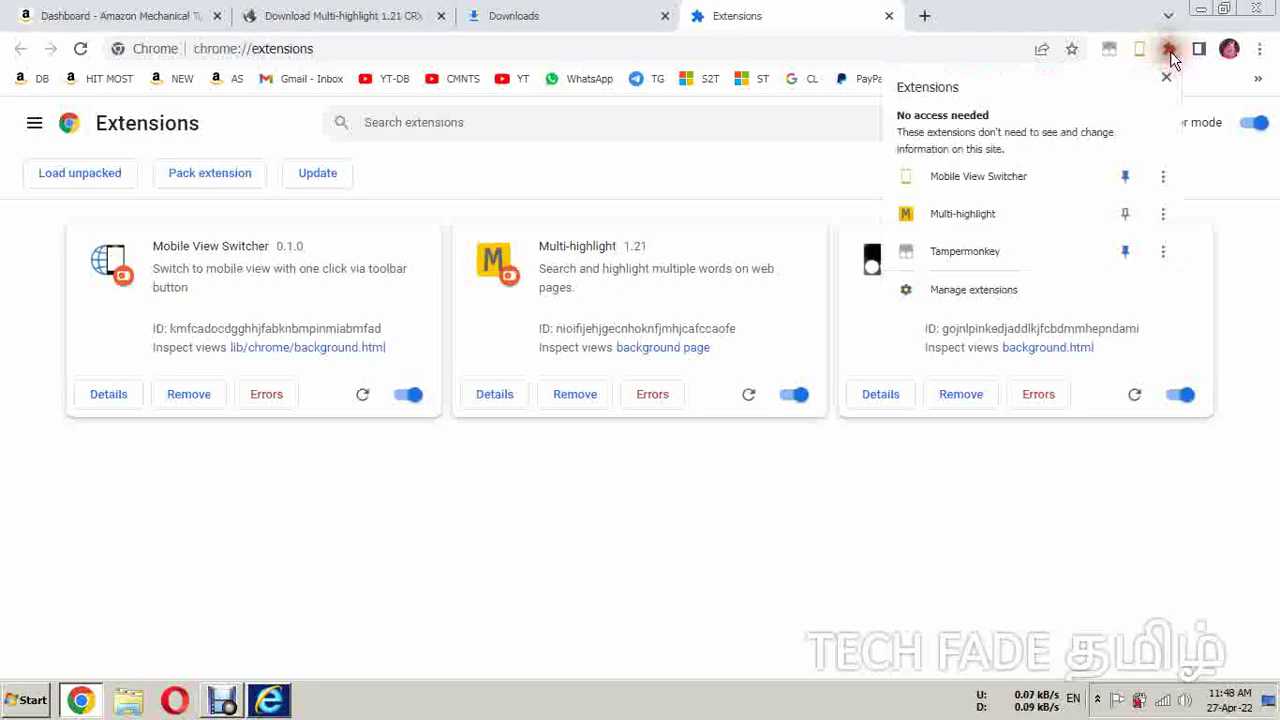
left_click(1125, 214)
left_click(813, 155)
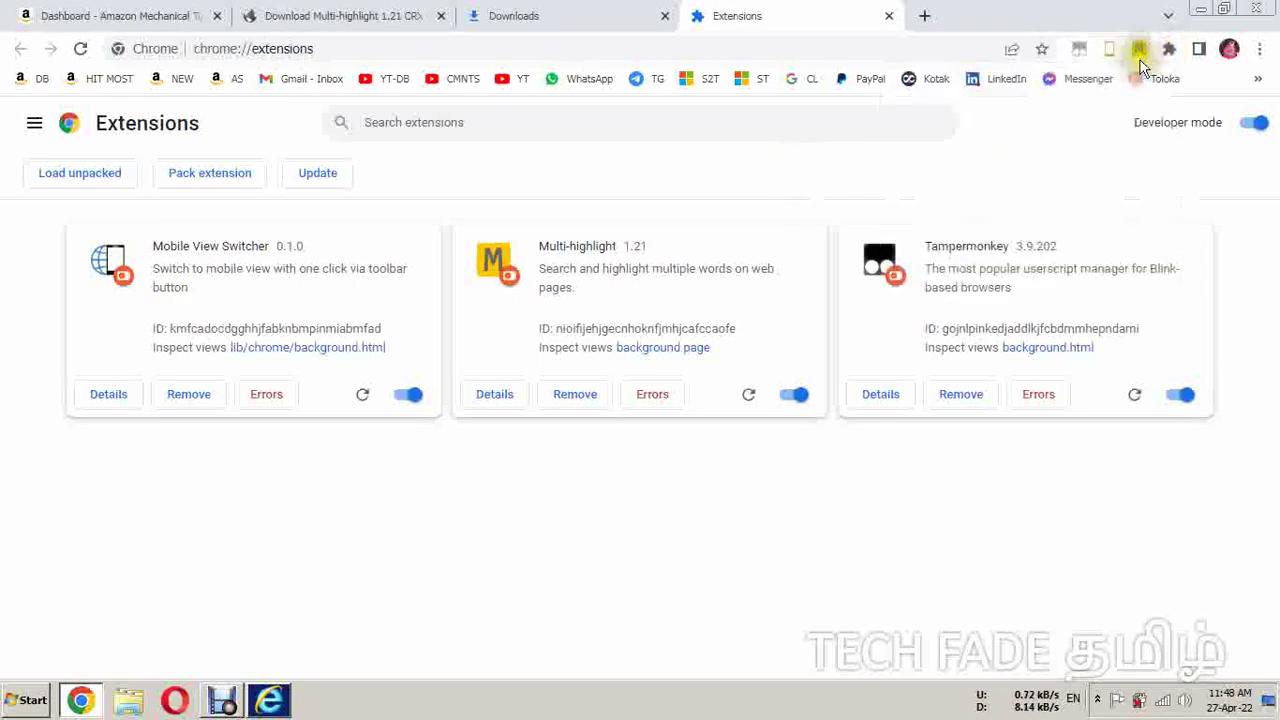
left_click(889, 16)
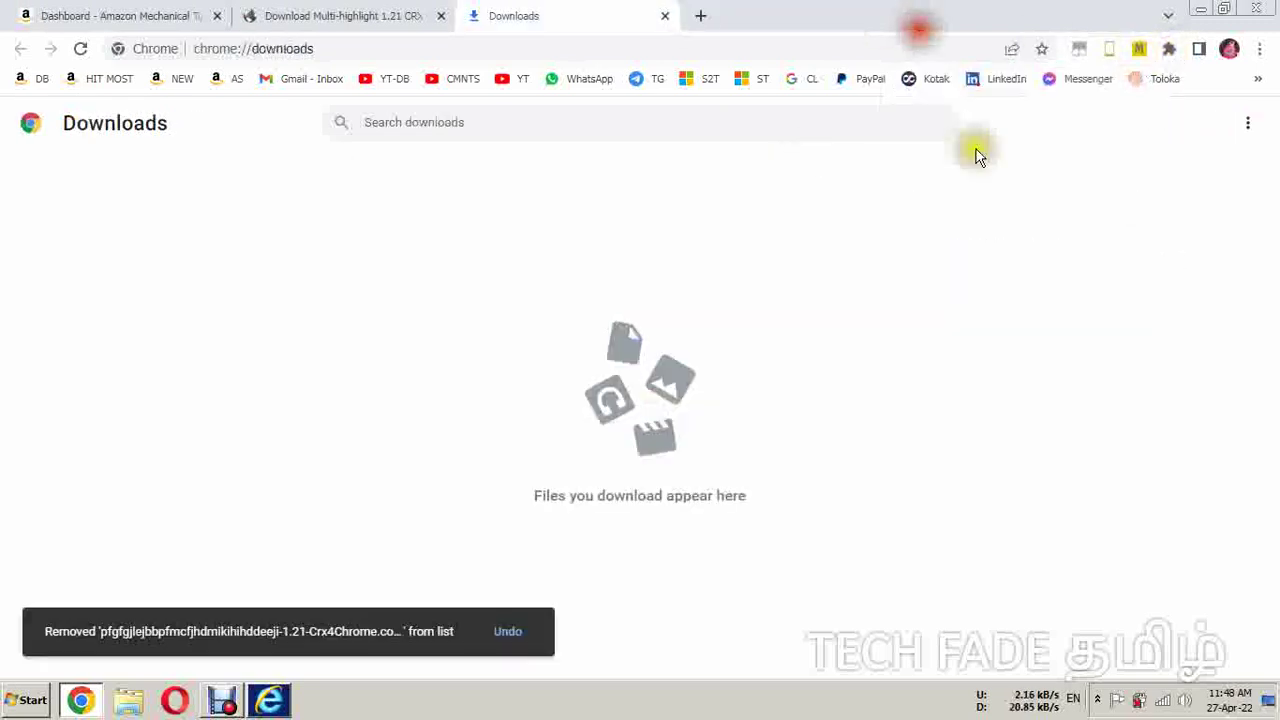
left_click(440, 16)
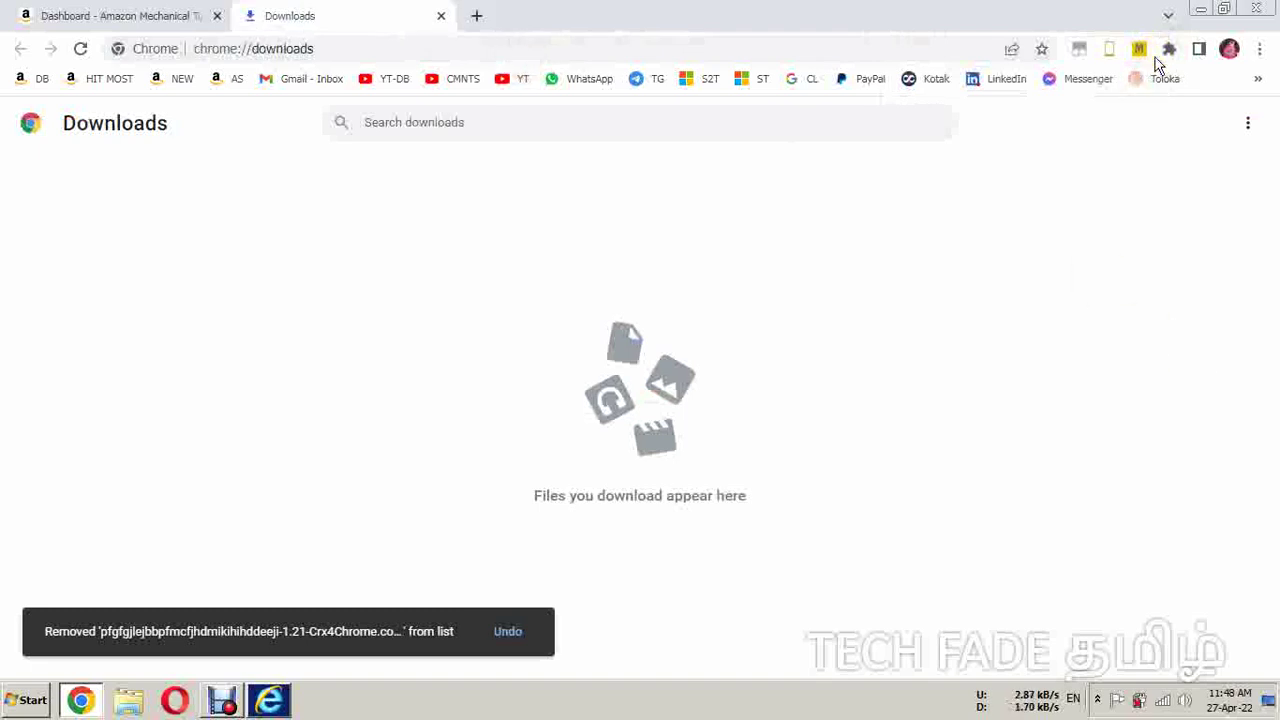
Step: Enter "please attention check this option" as the words to highlight in the Multi-highlight extension
left_click(1141, 55)
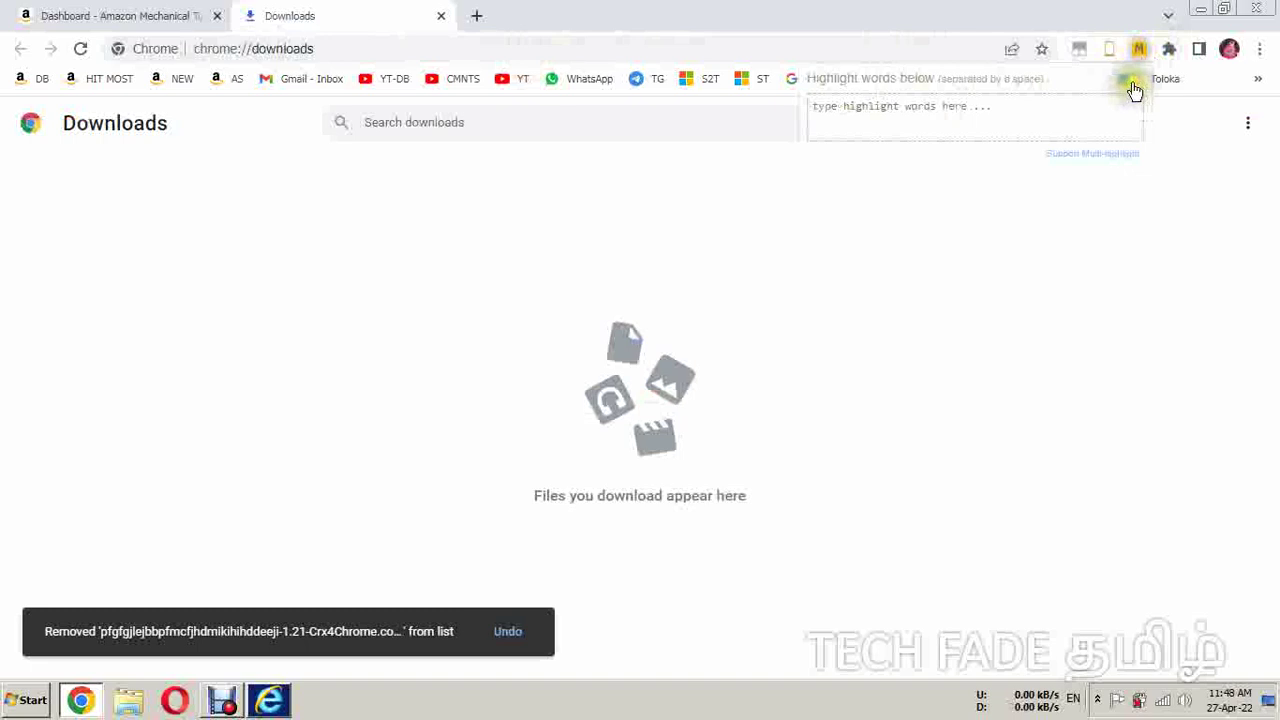
left_click(908, 118)
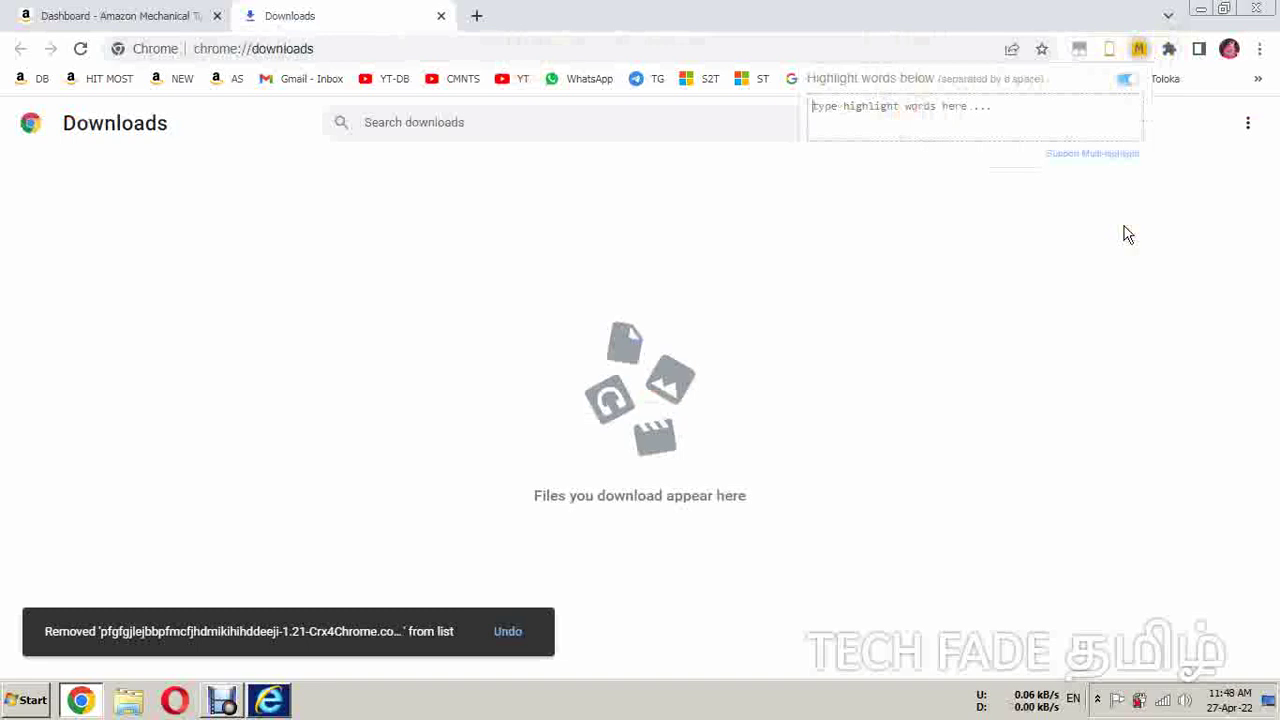
type("ol")
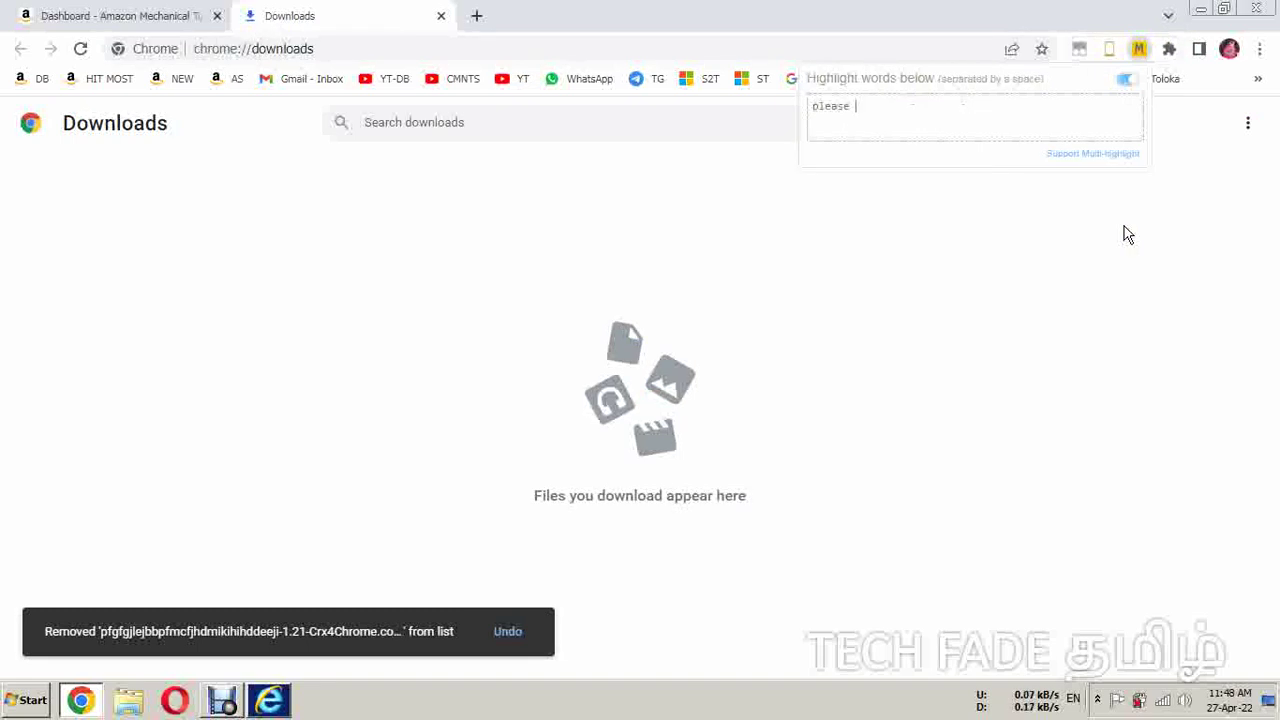
type("attention check this option")
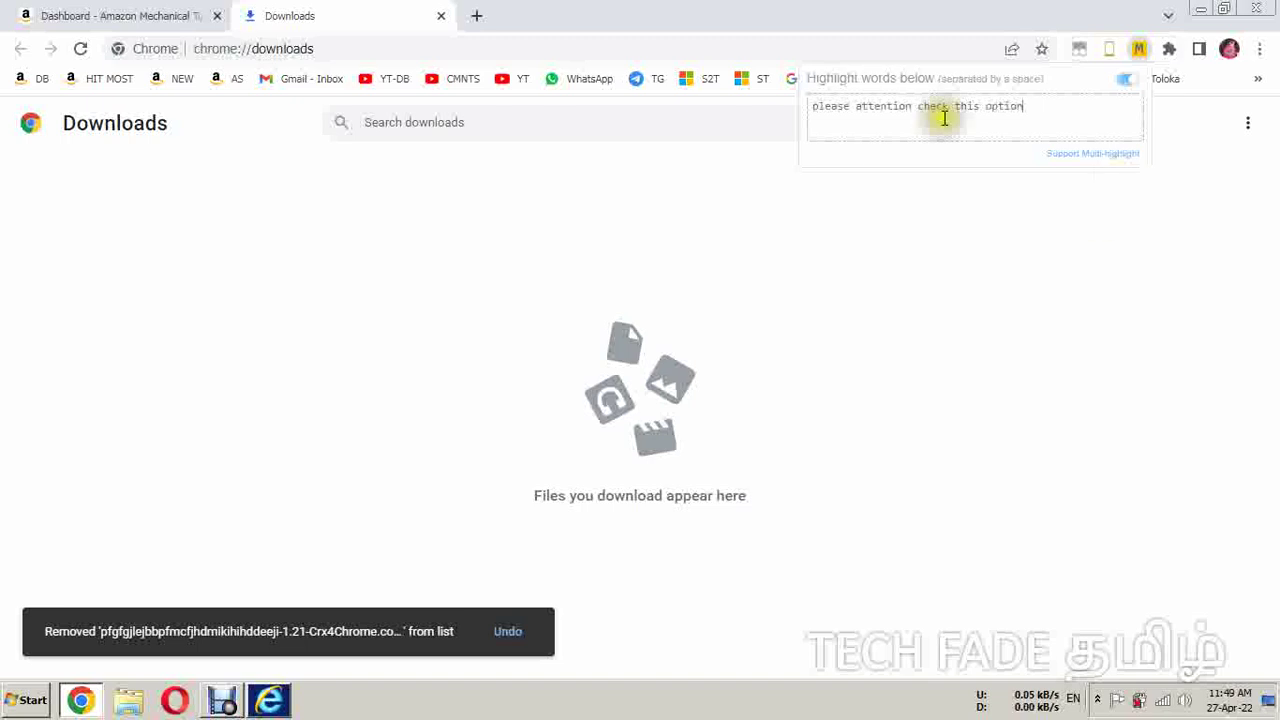
left_click(1161, 238)
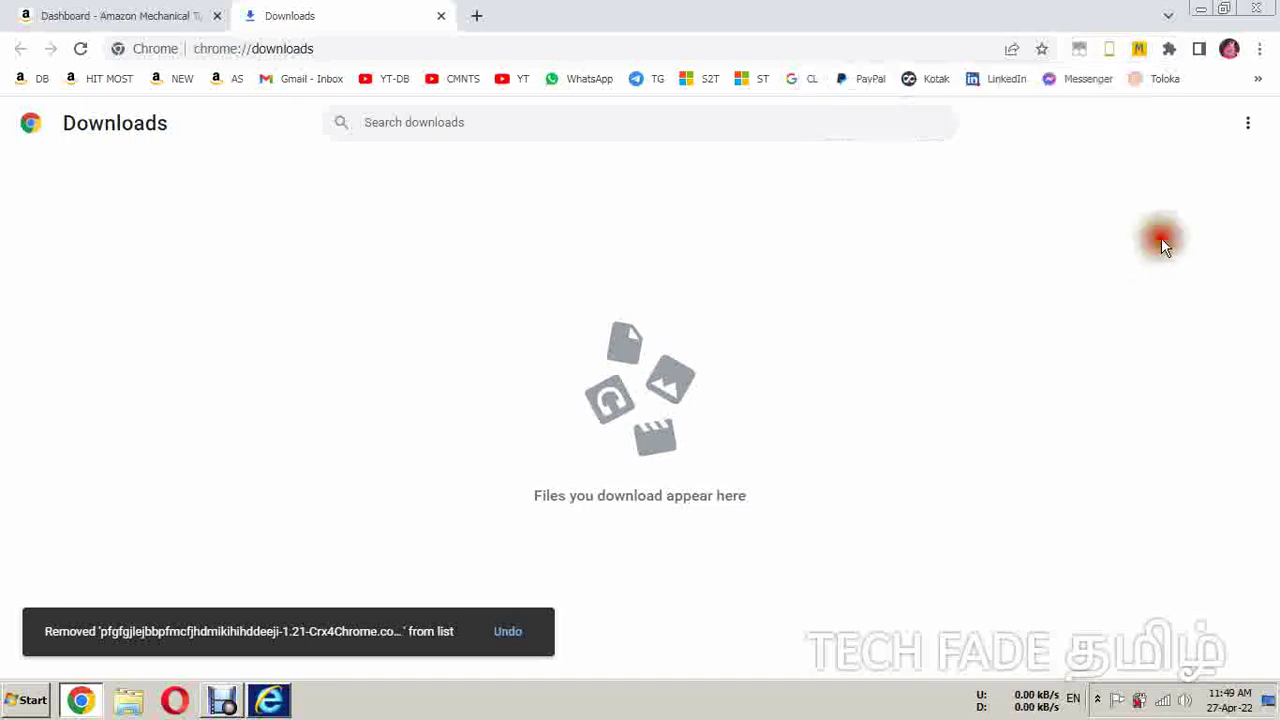
Step: Open anotepad.com in a new tab and look over its blank note page
left_click(479, 18)
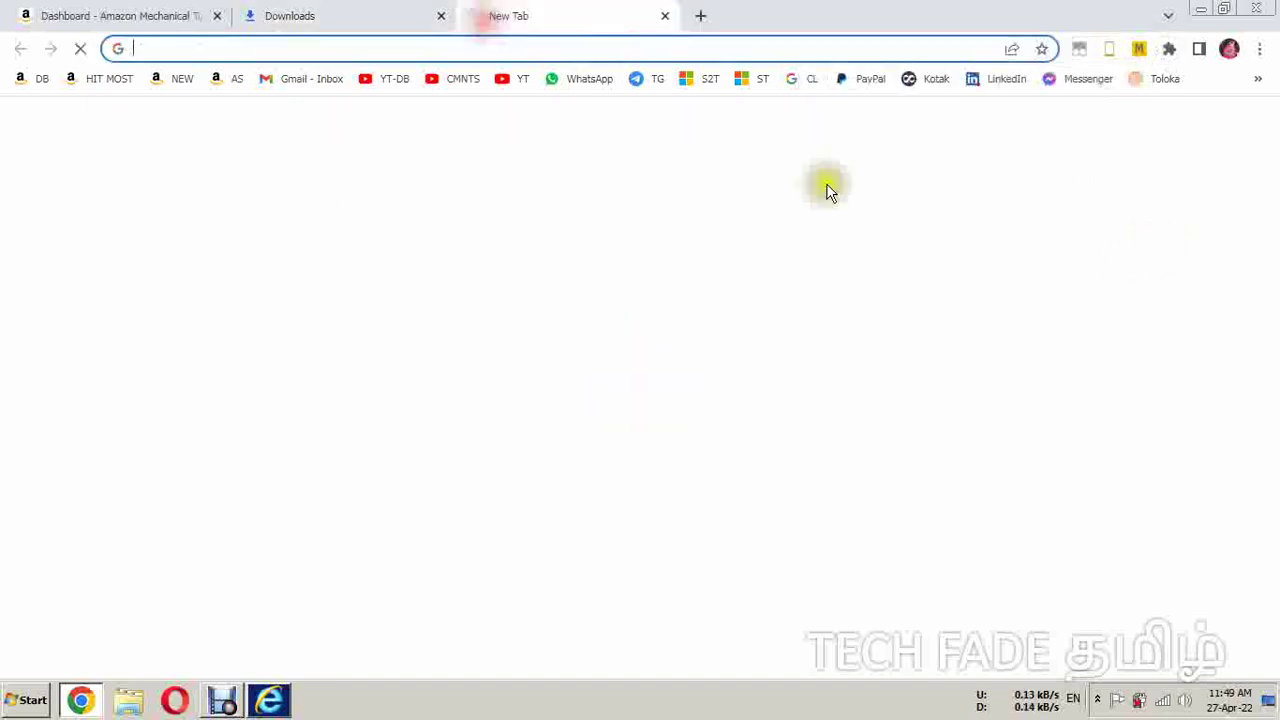
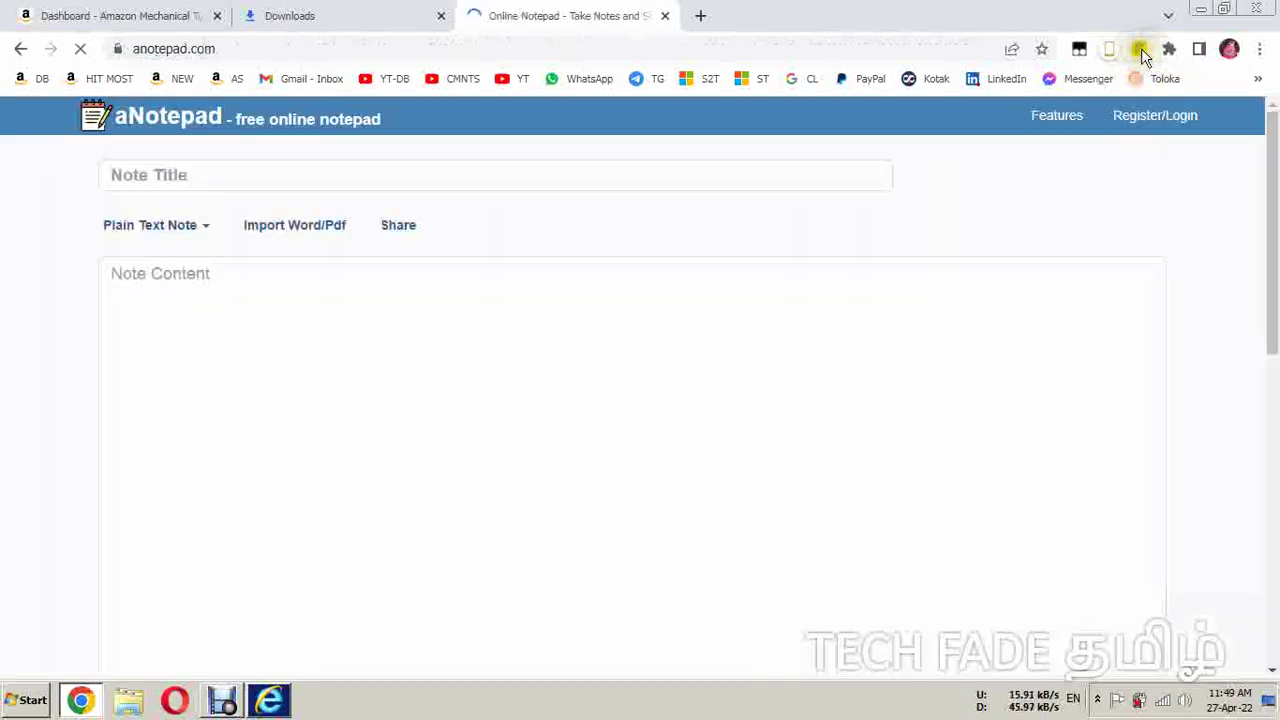
left_click(420, 345)
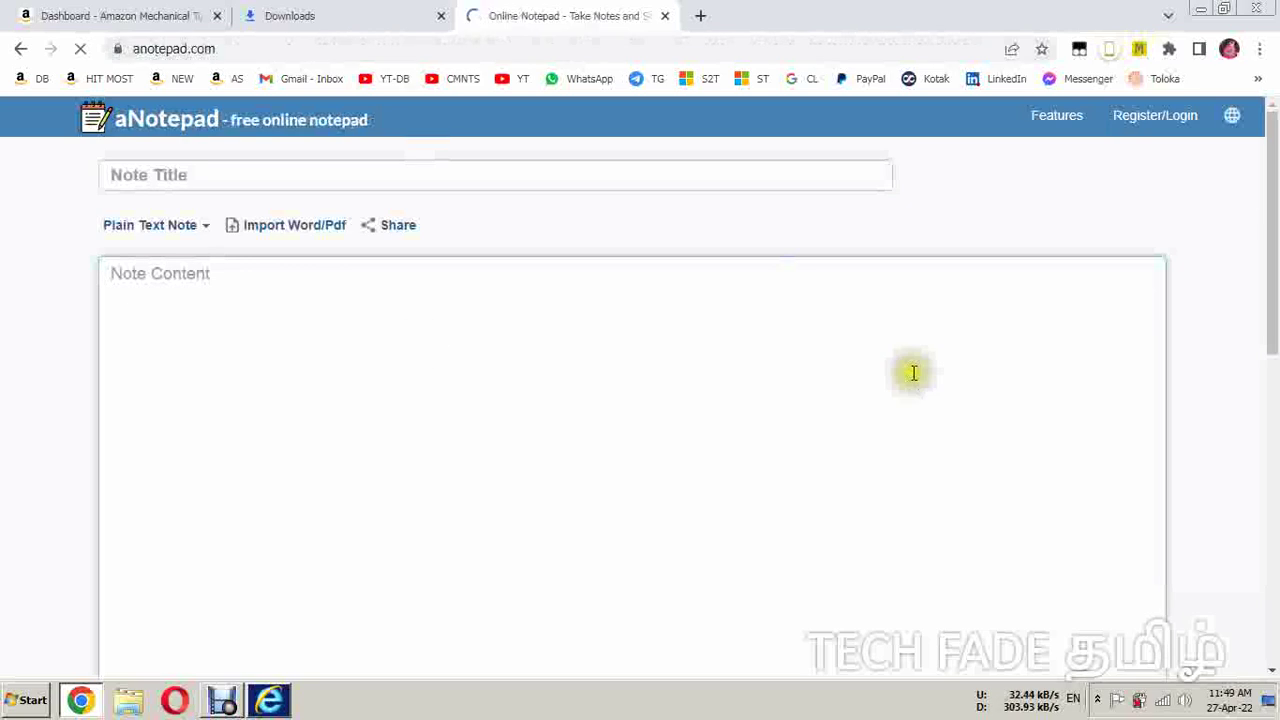
scroll(1180, 458, "down", 10)
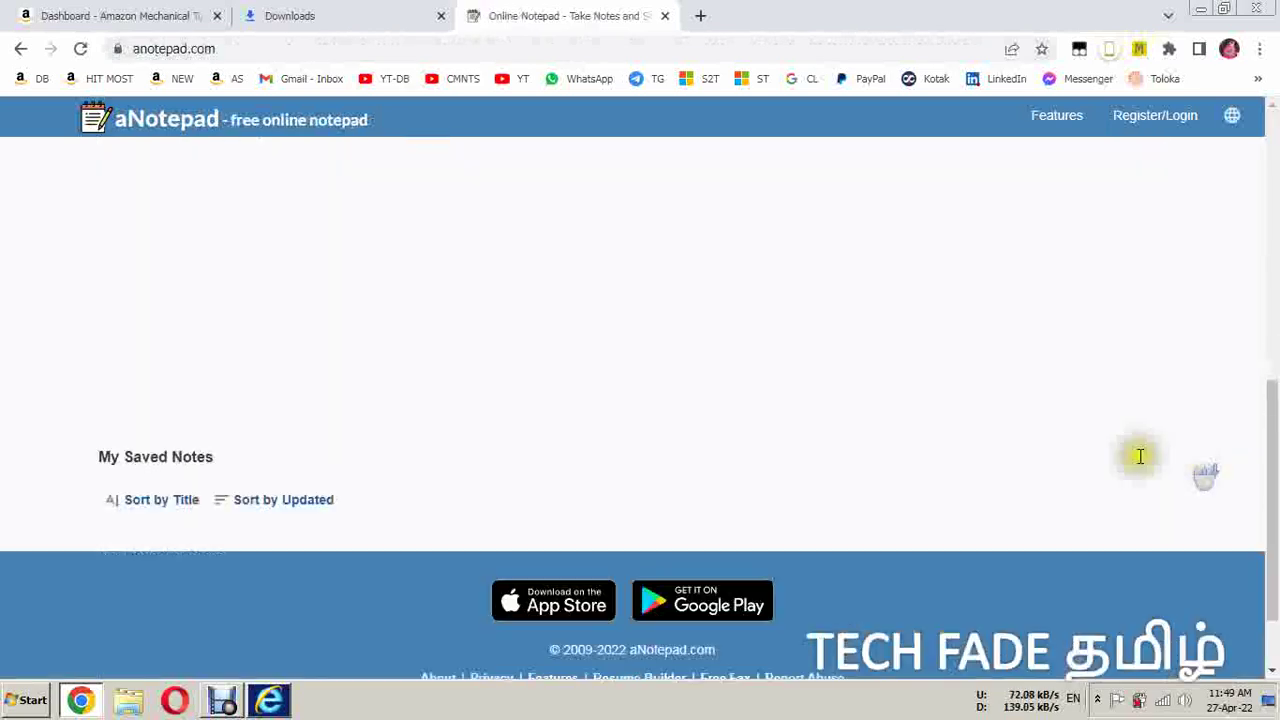
scroll(967, 462, "up", 10)
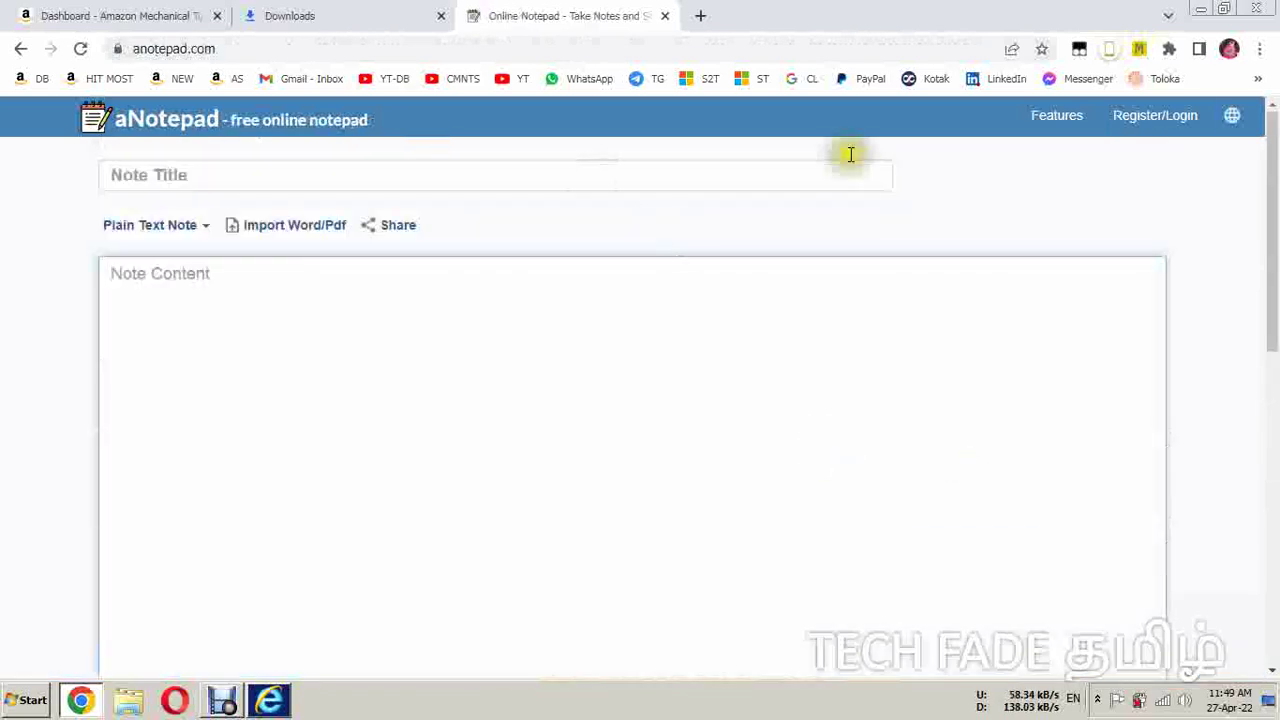
left_click(1027, 286)
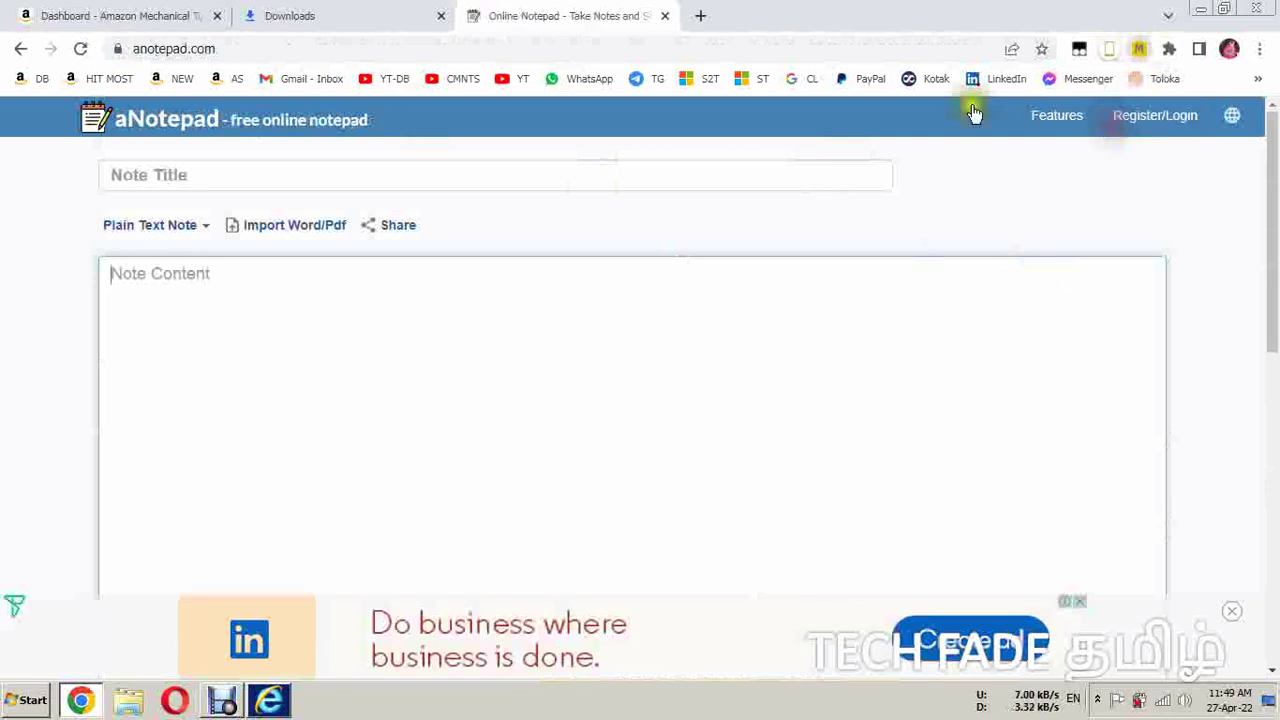
left_click(1198, 239)
Step: Write "please check this question below attention check" as the note's content and save the note
left_click(694, 380)
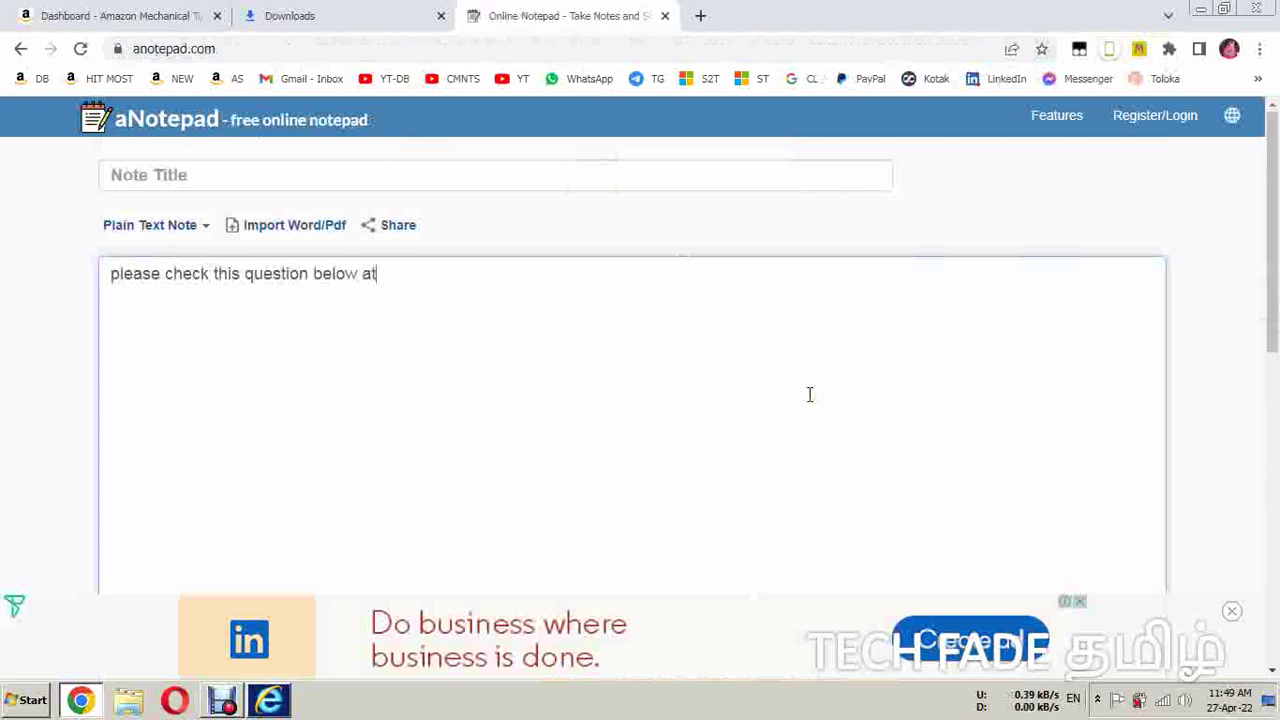
type("ion check")
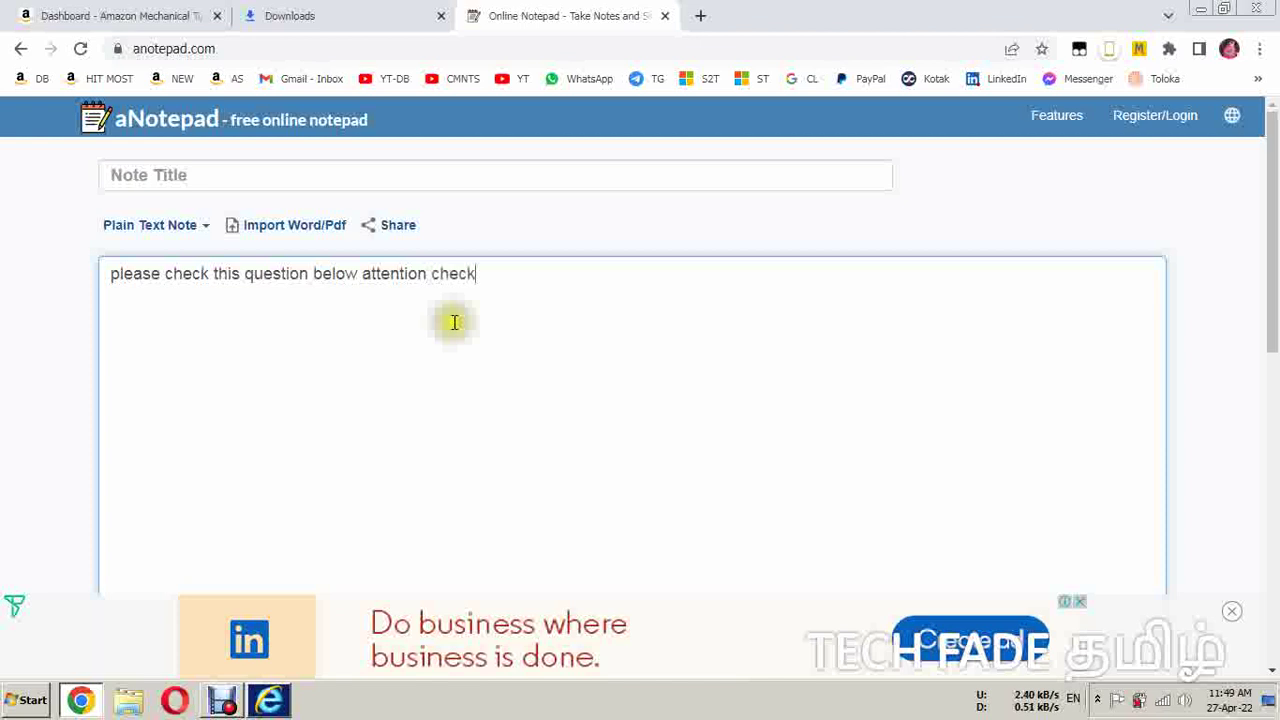
left_click(683, 229)
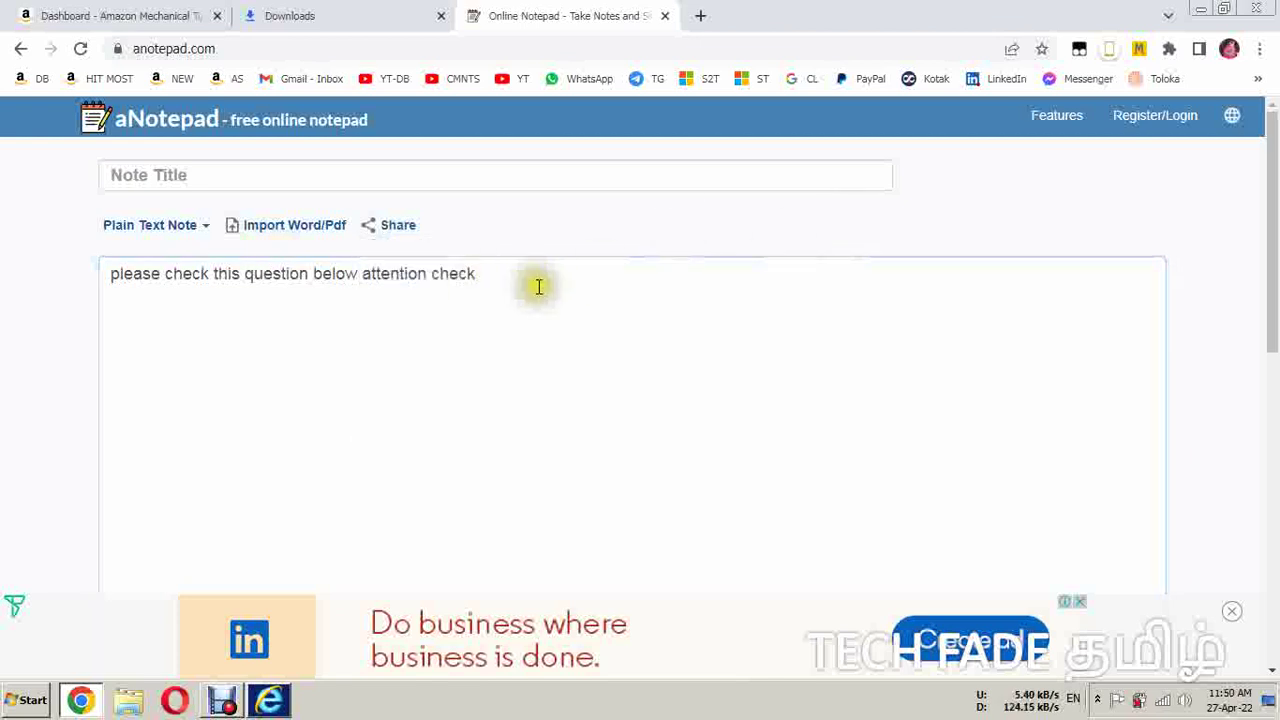
scroll(1050, 505, "down", 3)
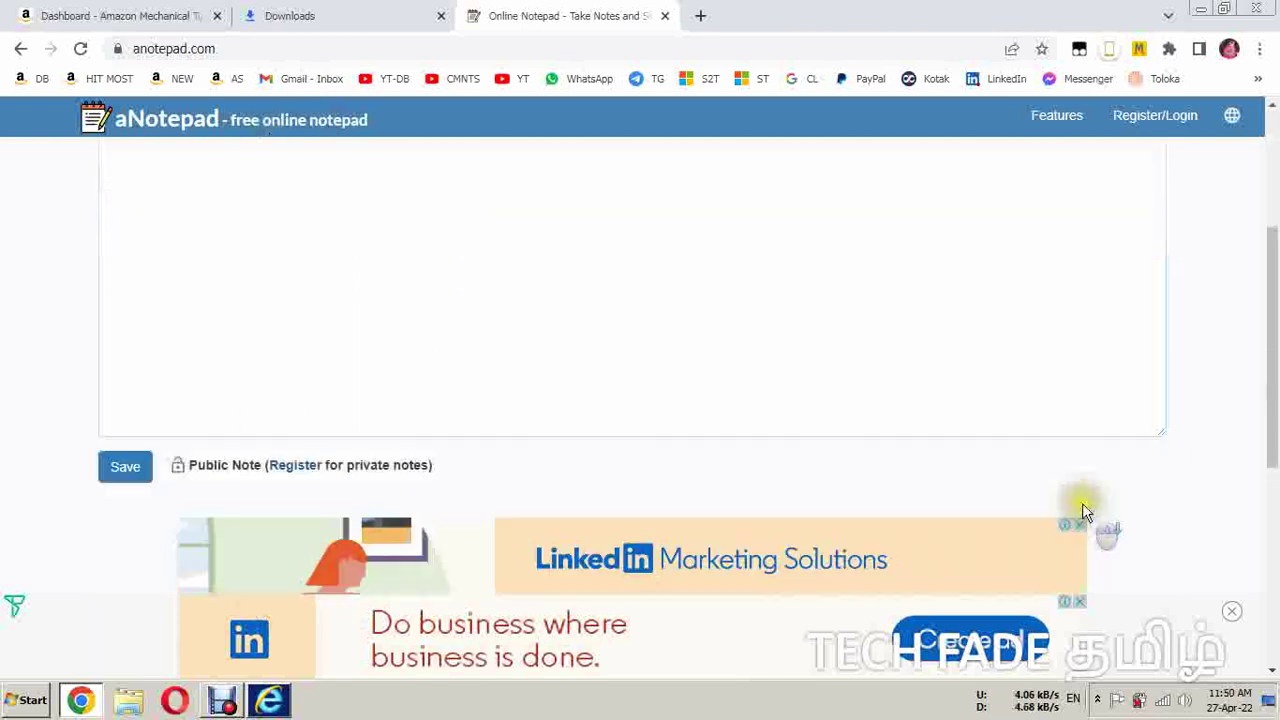
left_click(155, 466)
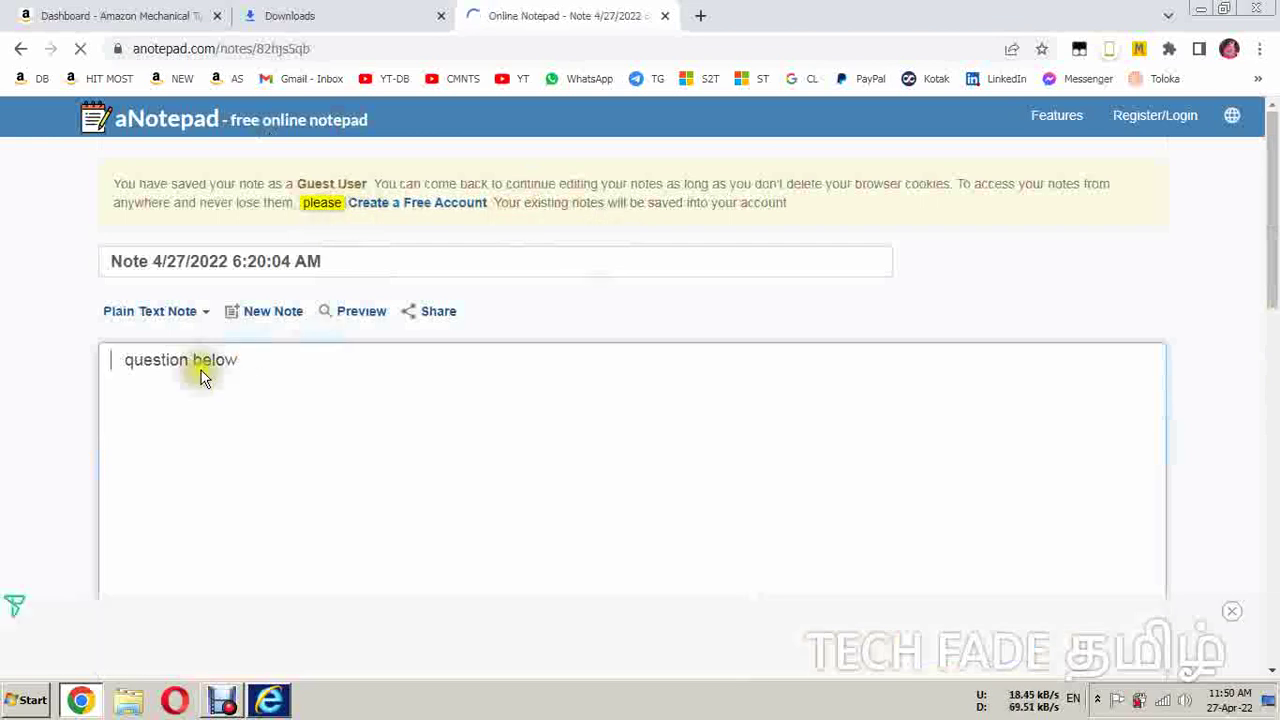
Step: Check the saved note page for highlighted words against the word list in Multi-highlight
key("End")
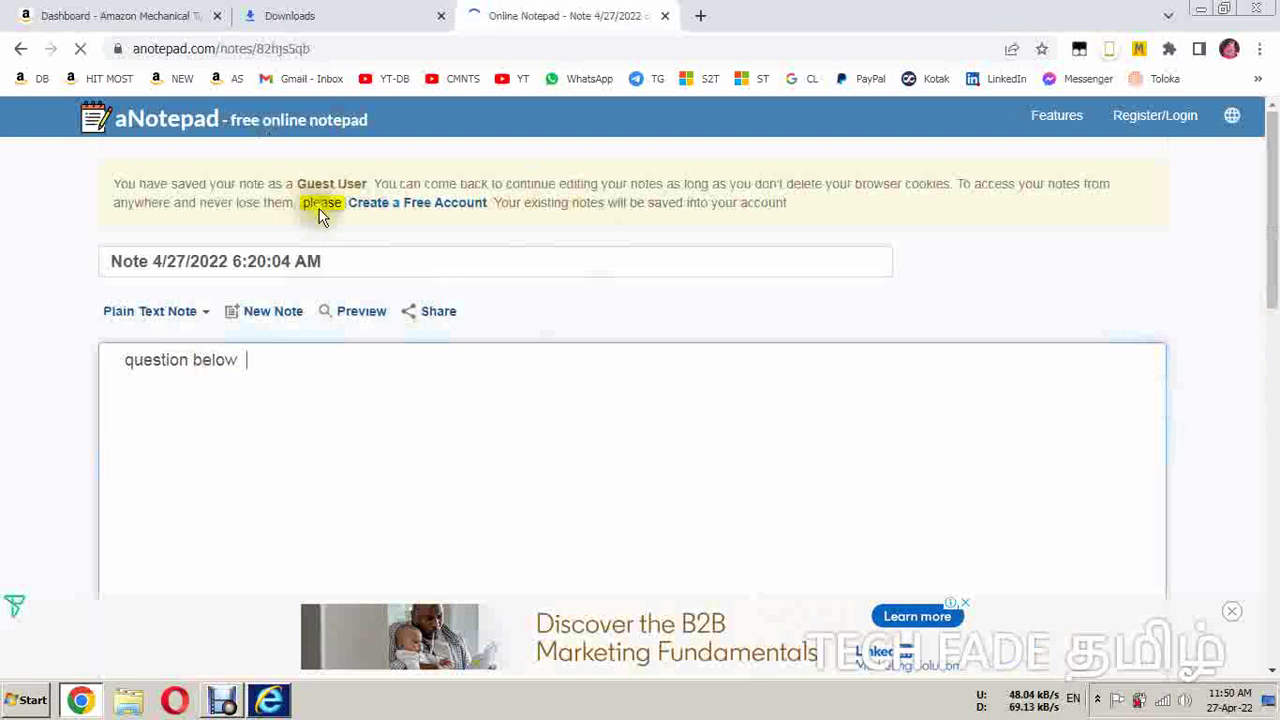
left_click(1139, 50)
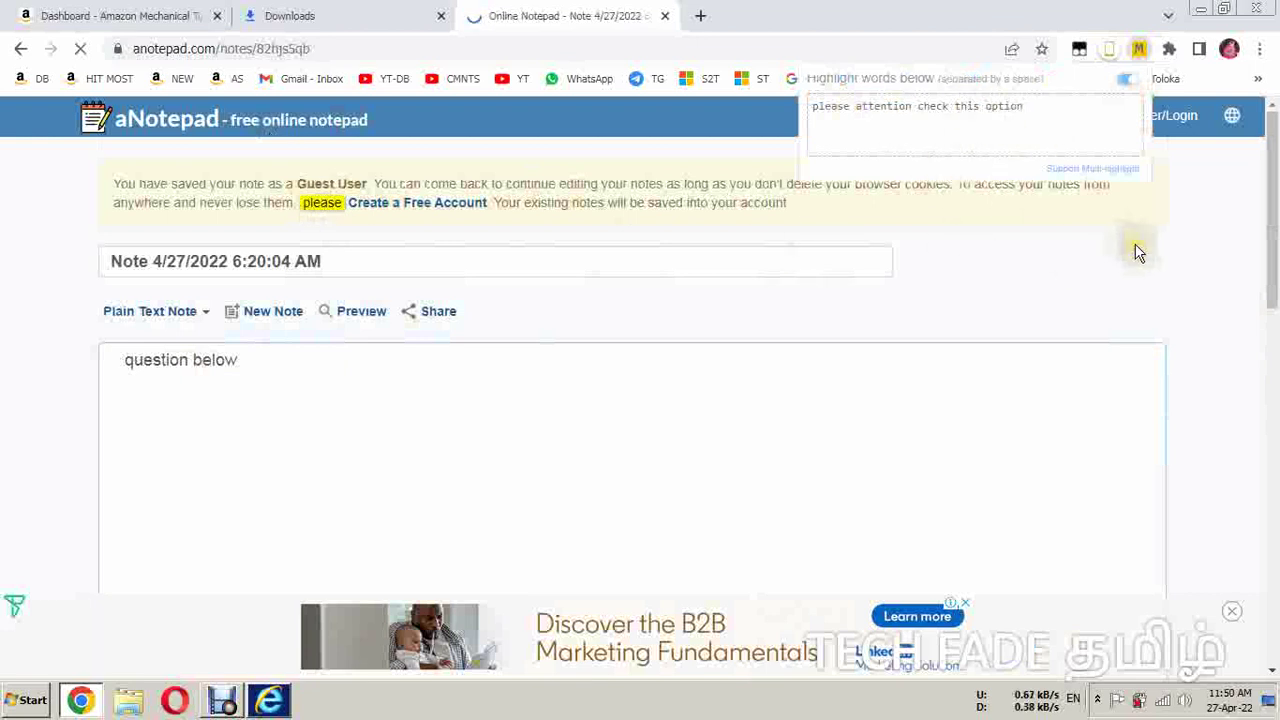
left_click(1192, 258)
scroll(1197, 411, "down", 4)
scroll(1197, 408, "up", 4)
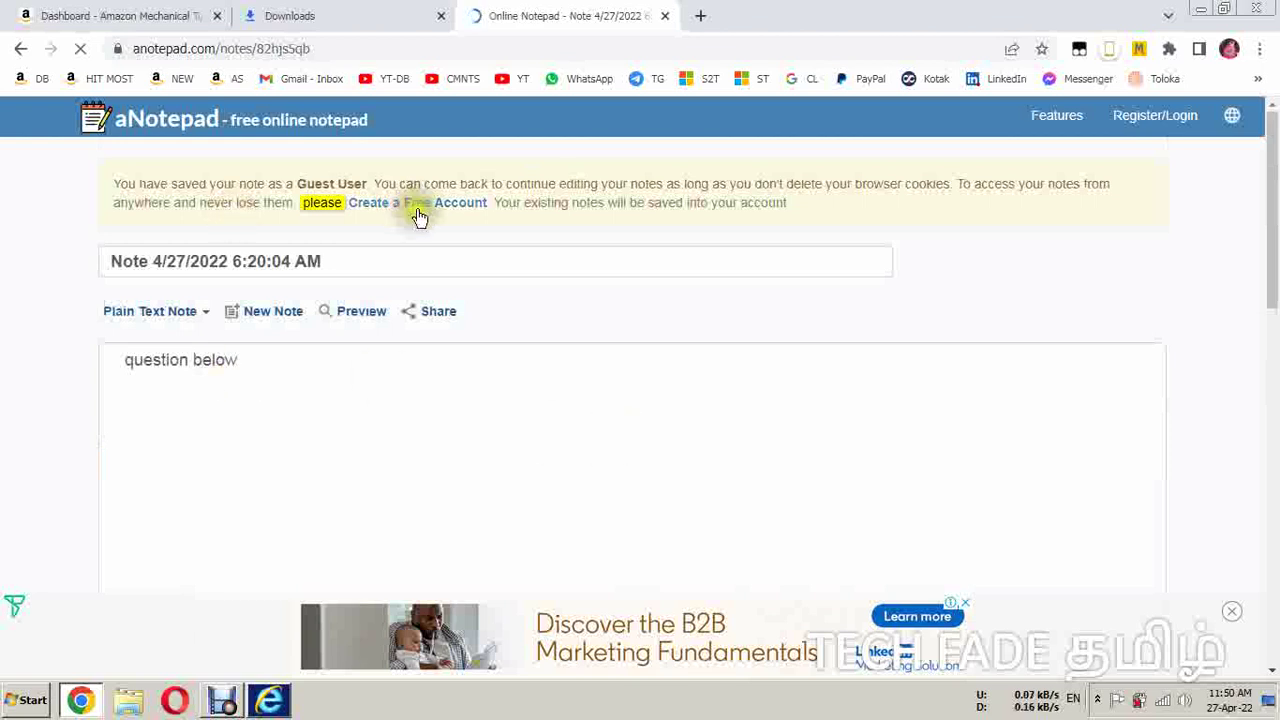